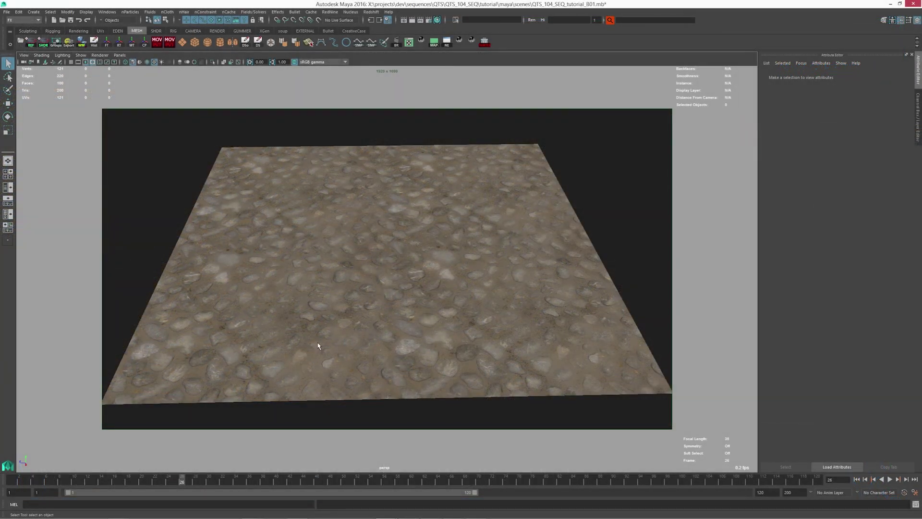
# Orbit around the plane, select it to inspect it, then deselect it
pyautogui.keyDown('alt'); pyautogui.moveTo(318, 346); pyautogui.dragTo(346, 301); pyautogui.keyUp('alt')
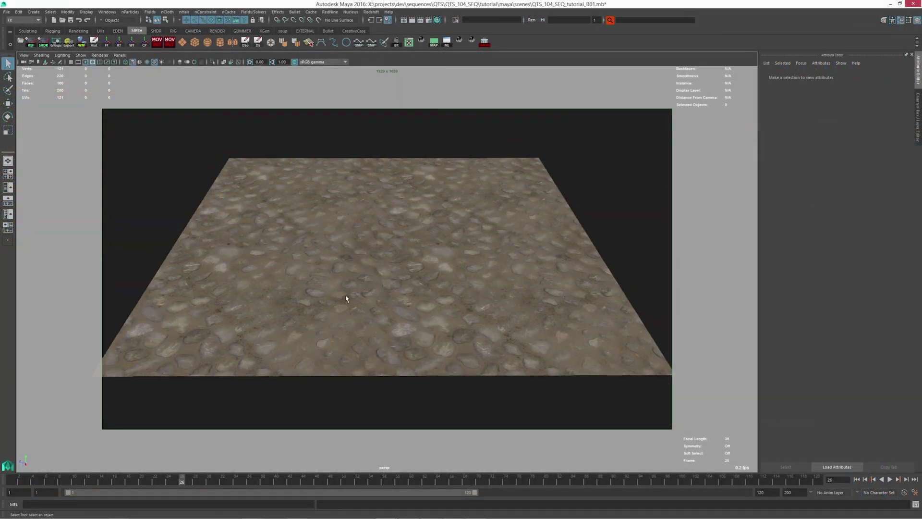
pyautogui.click(400, 236)
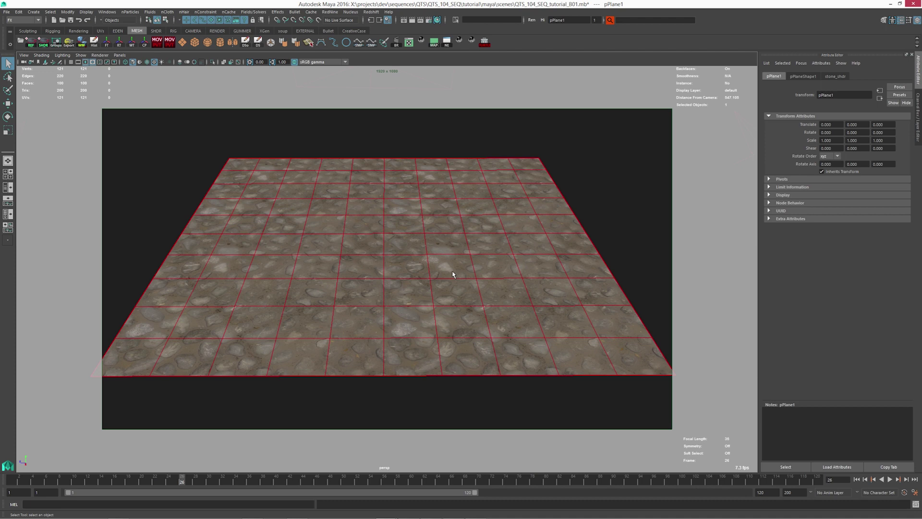
pyautogui.keyDown('alt'); pyautogui.moveTo(426, 288); pyautogui.dragTo(423, 295); pyautogui.keyUp('alt')
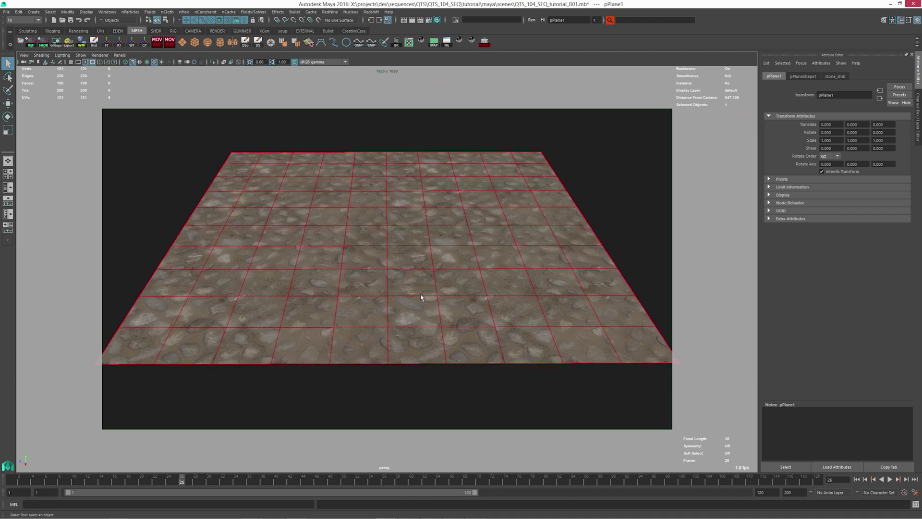
pyautogui.scroll(-3, 421, 297)
pyautogui.click(573, 203)
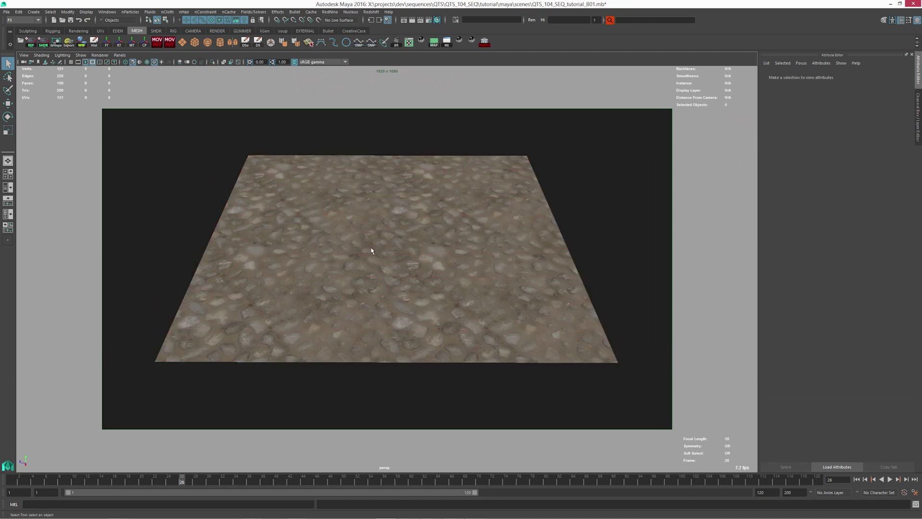
# Open the Hypershade and frame the stone_shdr and mud shading networks side by side
pyautogui.click(437, 19)
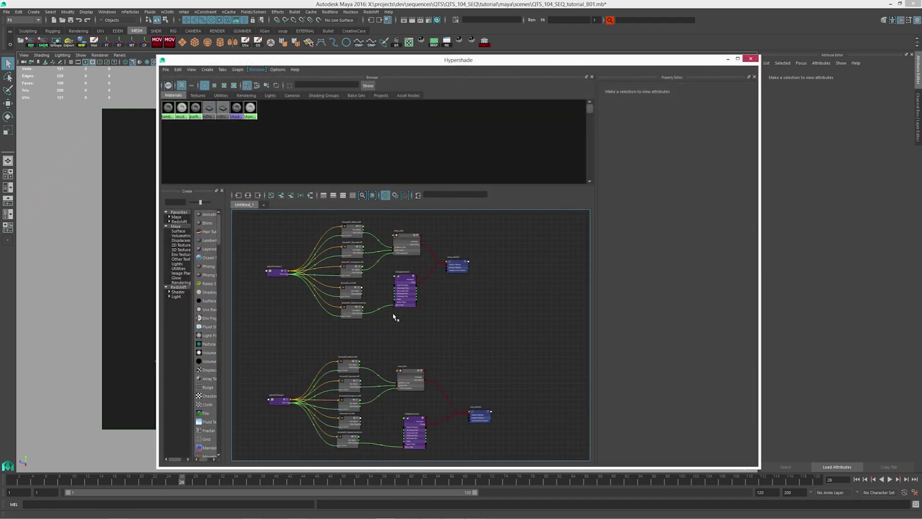
pyautogui.scroll(5, 390, 248)
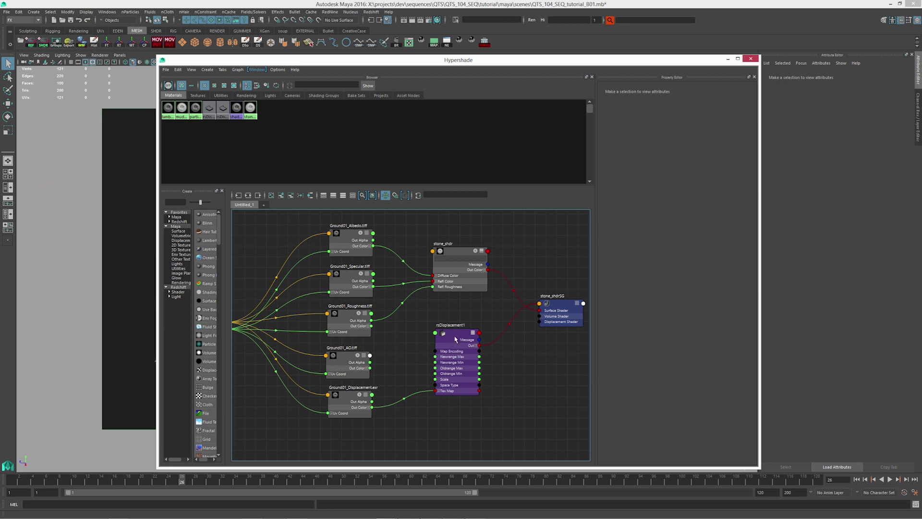
pyautogui.scroll(-8, 439, 342)
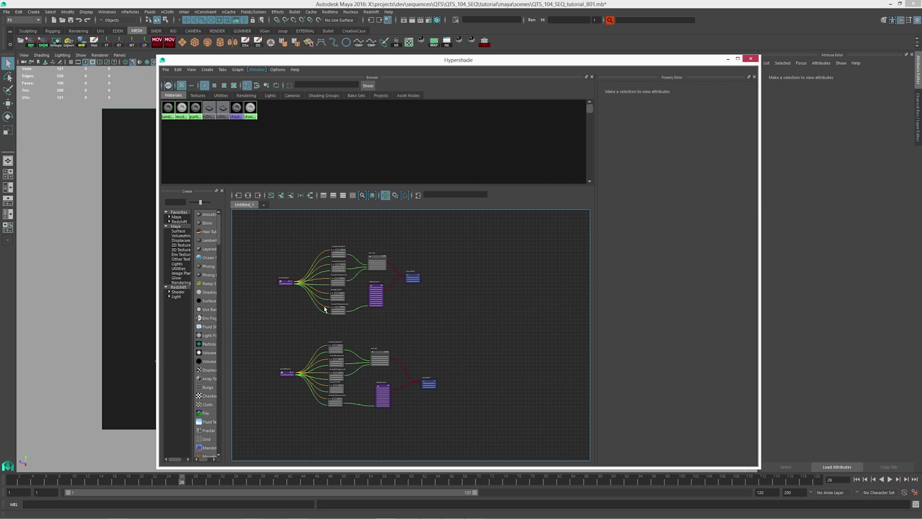
pyautogui.keyDown('alt'); pyautogui.moveTo(478, 339); pyautogui.dragTo(468, 340, button='middle'); pyautogui.keyUp('alt')
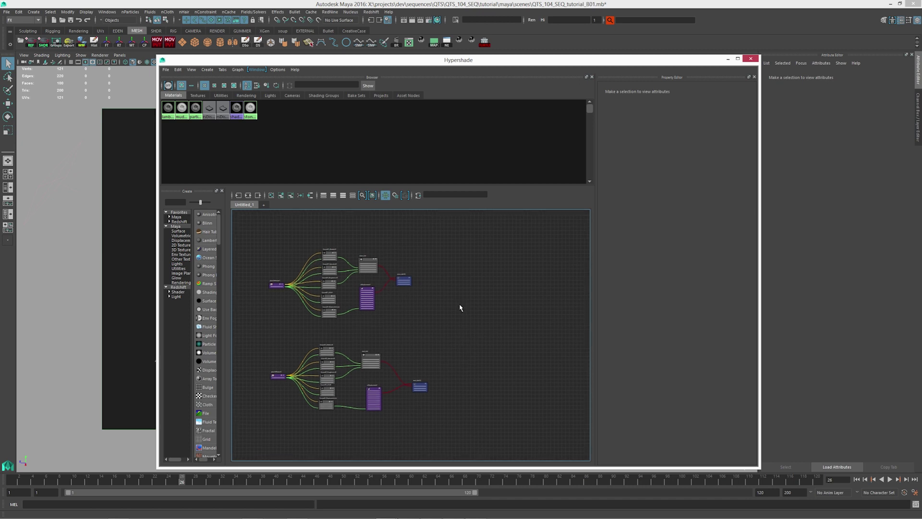
# Create a RedshiftMaterialBlender node by typing 'blen' in the node creation box
pyautogui.press('Tab')
pyautogui.write('blen')
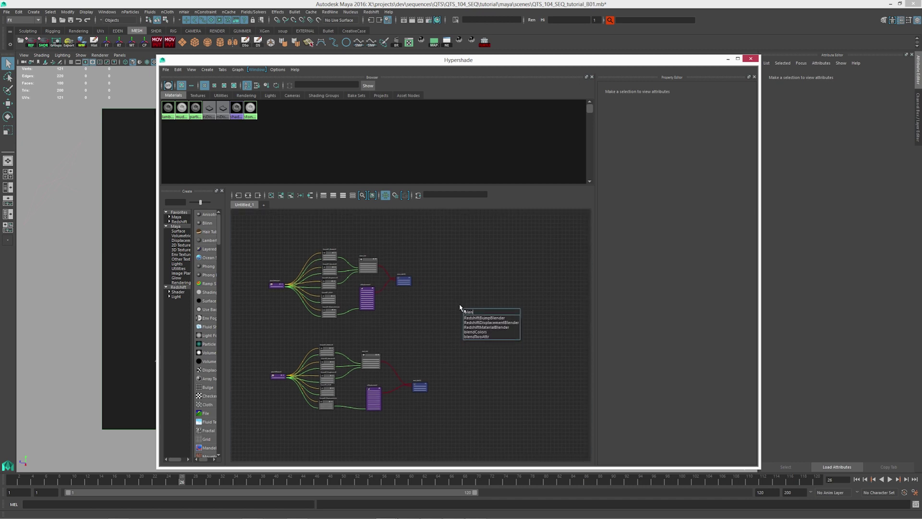
pyautogui.press('Down')
pyautogui.press('Down')
pyautogui.press('Down')
pyautogui.press('Return')
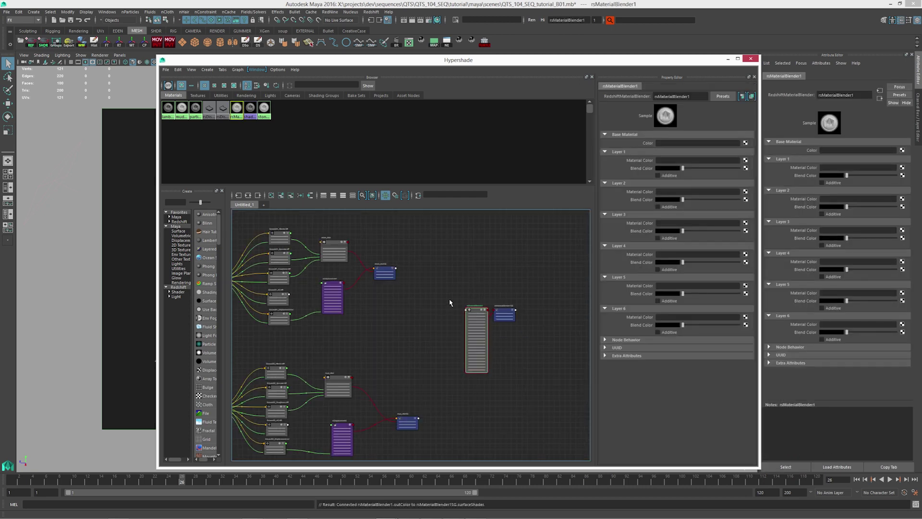
pyautogui.scroll(3, 426, 267)
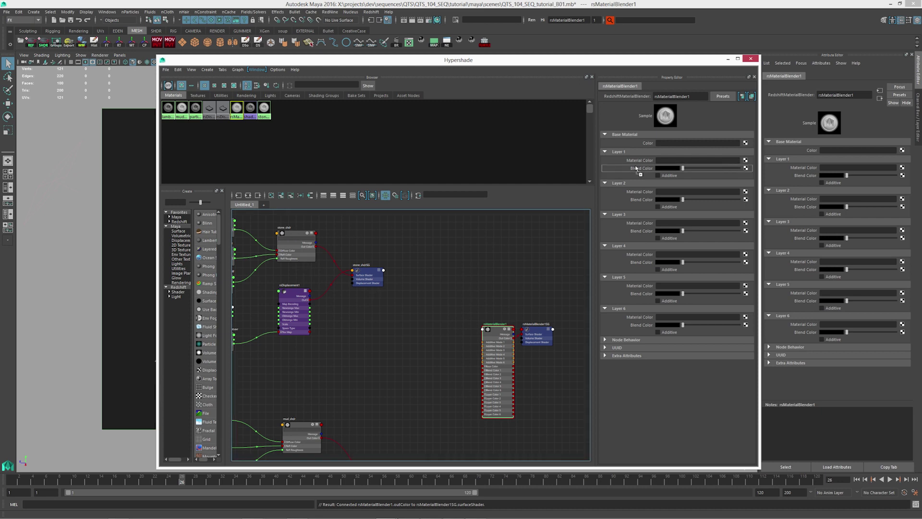
# Connect stone_shdr as the blender's Base material and mud_shdr to Layer 1 Material Color
pyautogui.moveTo(627, 136); pyautogui.dragTo(649, 144, button='middle')
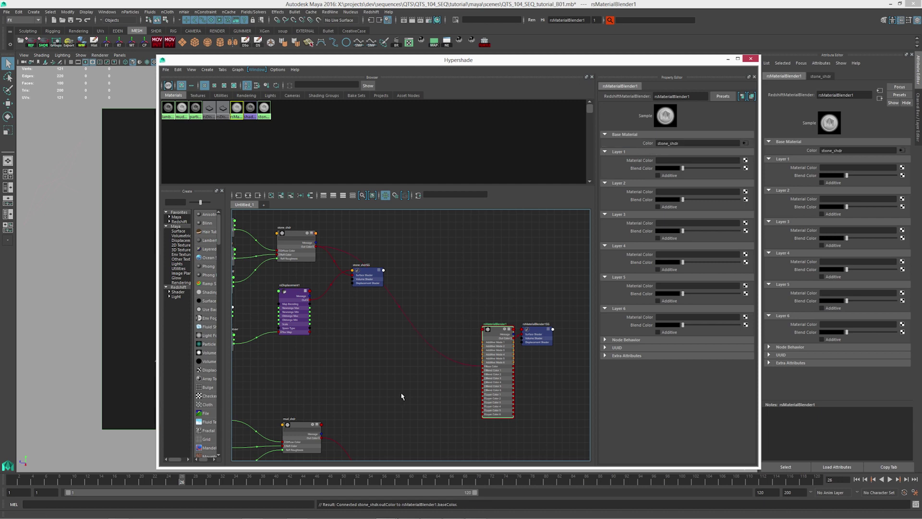
pyautogui.moveTo(401, 396); pyautogui.dragTo(412, 255, button='middle')
pyautogui.scroll(2, 308, 283)
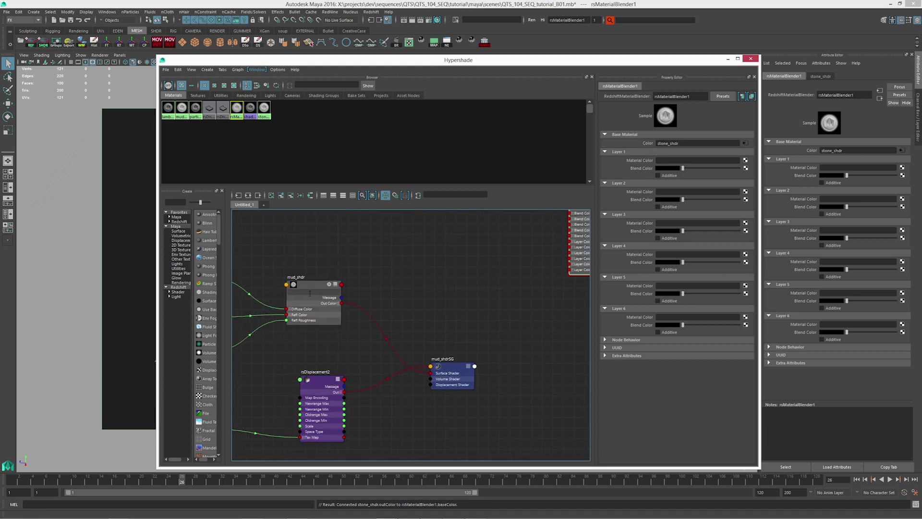
pyautogui.moveTo(308, 297); pyautogui.dragTo(294, 314, button='middle')
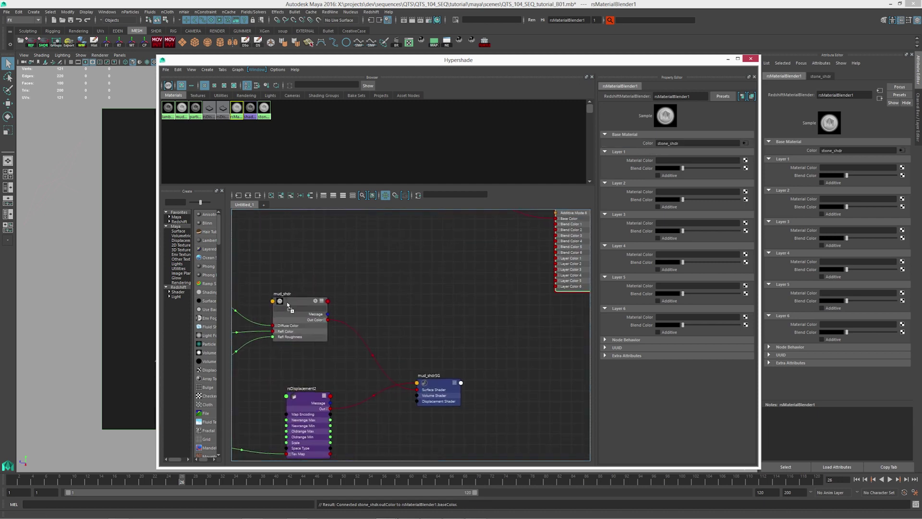
pyautogui.moveTo(581, 236); pyautogui.dragTo(642, 164, button='middle')
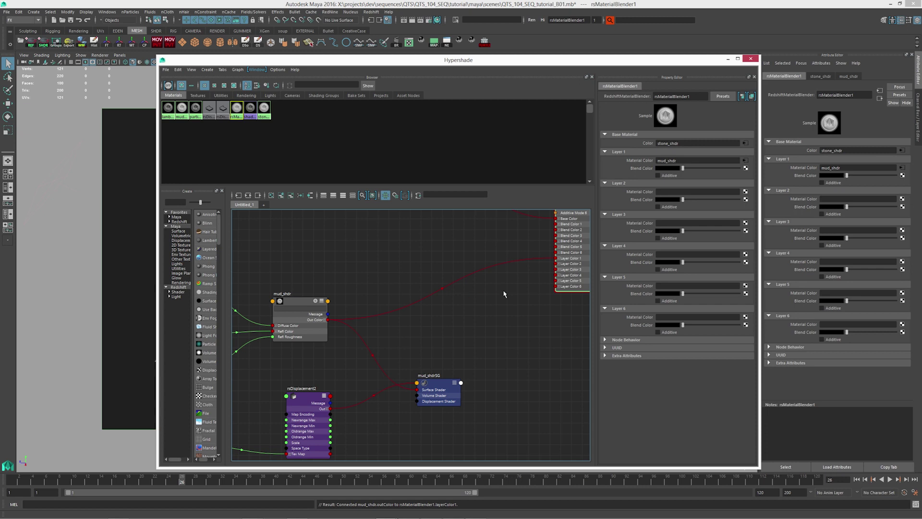
pyautogui.press('3')
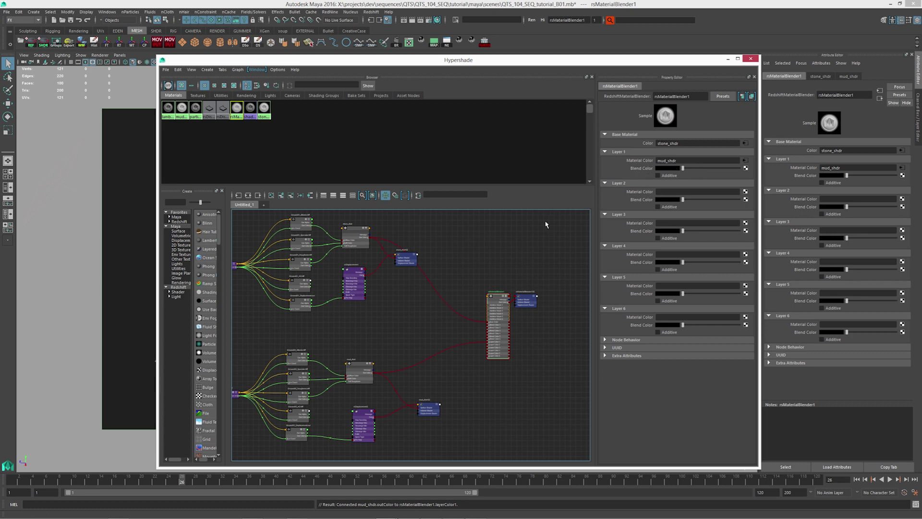
pyautogui.moveTo(452, 298); pyautogui.dragTo(443, 291, button='middle')
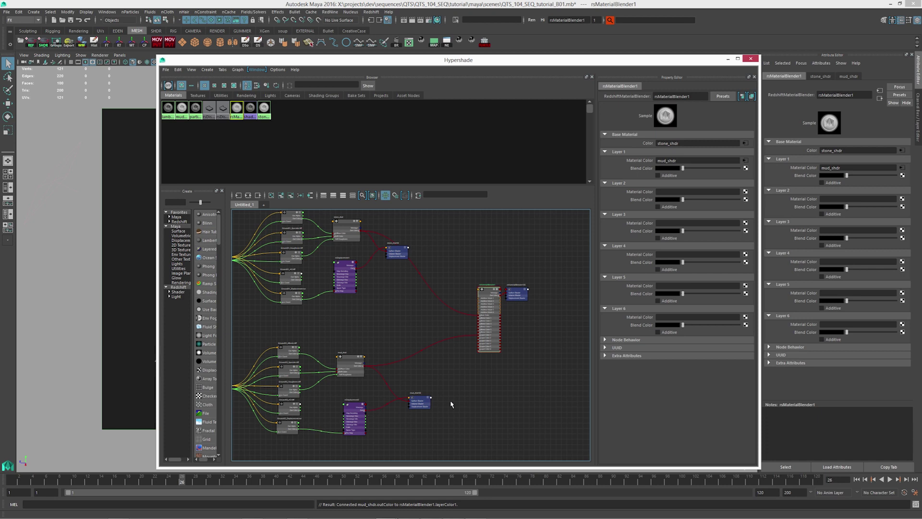
# Create a RedshiftDisplacementBlender node by typing 'blen' in the node graph
pyautogui.moveTo(451, 405); pyautogui.dragTo(422, 377, button='middle')
pyautogui.click(443, 356)
pyautogui.moveTo(503, 365); pyautogui.dragTo(444, 358)
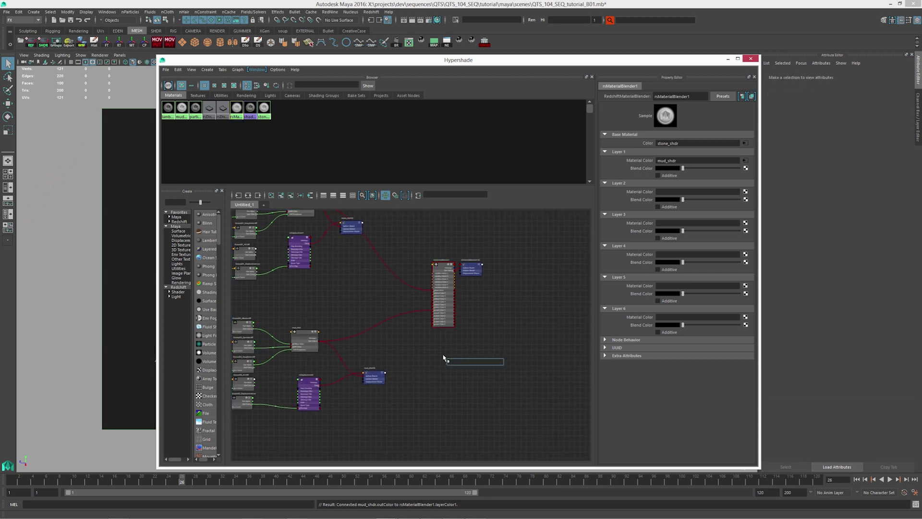
pyautogui.write('blen')
pyautogui.press('Down')
pyautogui.press('Down')
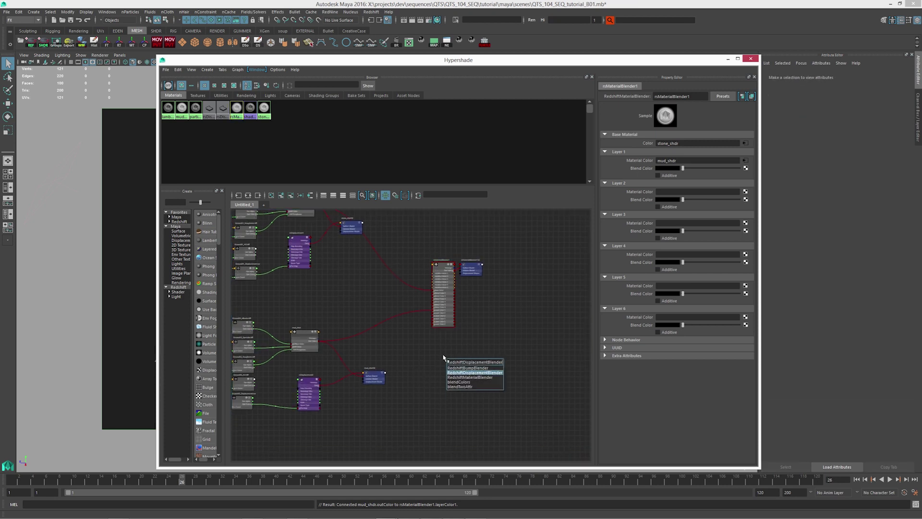
pyautogui.press('Return')
pyautogui.moveTo(454, 362); pyautogui.dragTo(442, 348)
pyautogui.scroll(3, 442, 349)
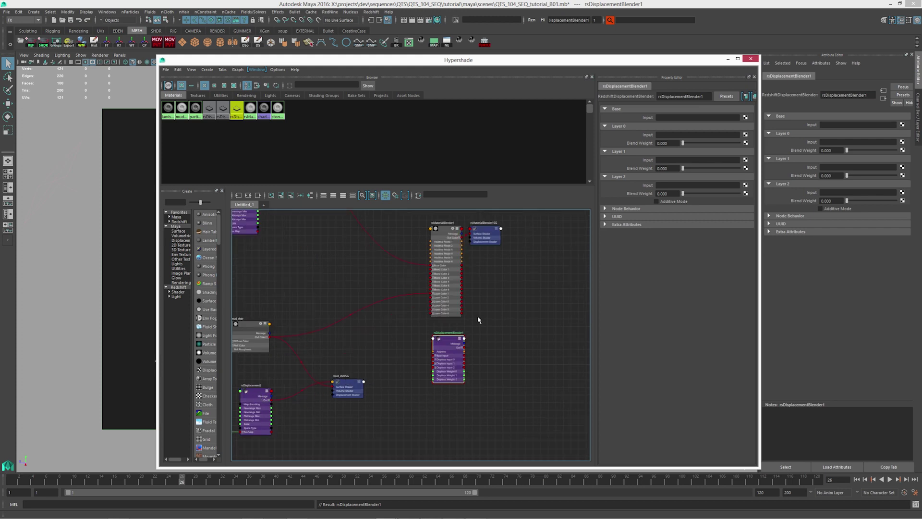
pyautogui.keyDown('alt'); pyautogui.moveTo(504, 268); pyautogui.dragTo(481, 290, button='middle'); pyautogui.keyUp('alt')
# Connect rsDisplacementBlender1 as rsMaterialBlender1SG's displacement shader
pyautogui.click(461, 255)
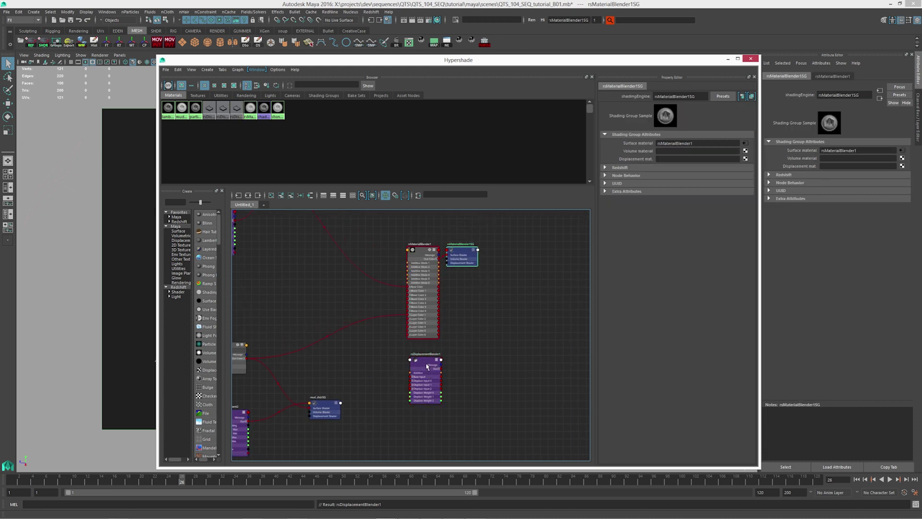
pyautogui.click(625, 168)
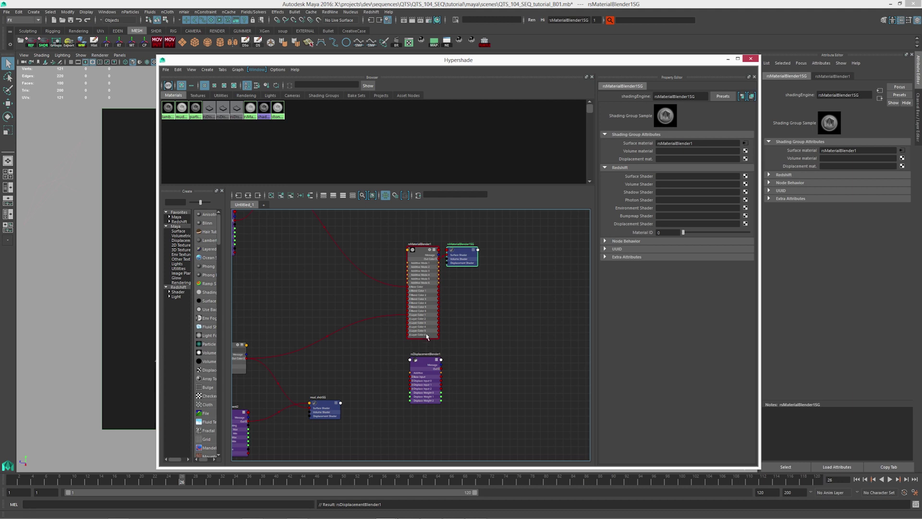
pyautogui.moveTo(429, 362); pyautogui.dragTo(625, 223, button='middle')
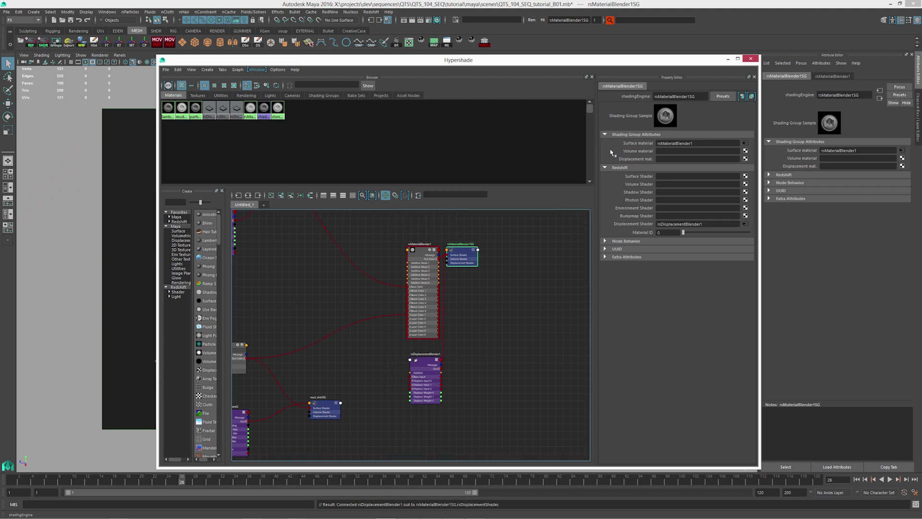
pyautogui.moveTo(466, 254); pyautogui.dragTo(506, 321)
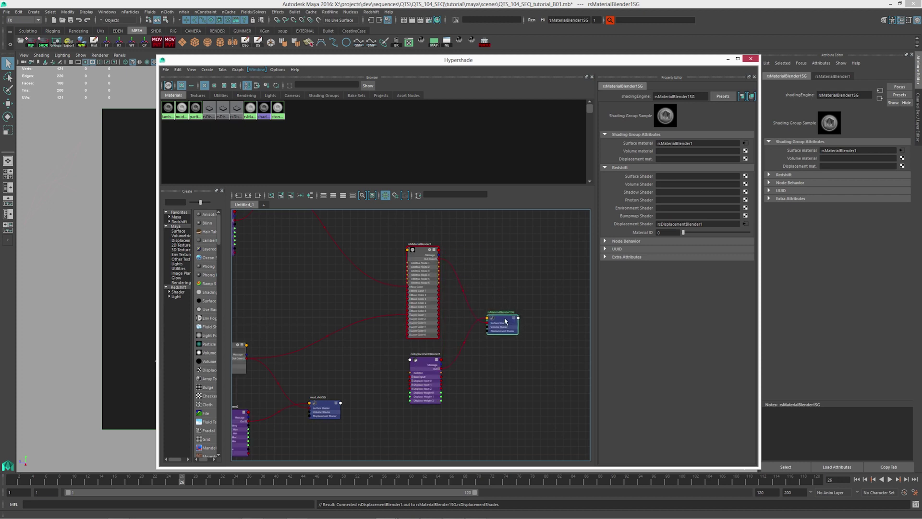
pyautogui.keyDown('alt'); pyautogui.moveTo(386, 300); pyautogui.dragTo(462, 339, button='middle'); pyautogui.keyUp('alt')
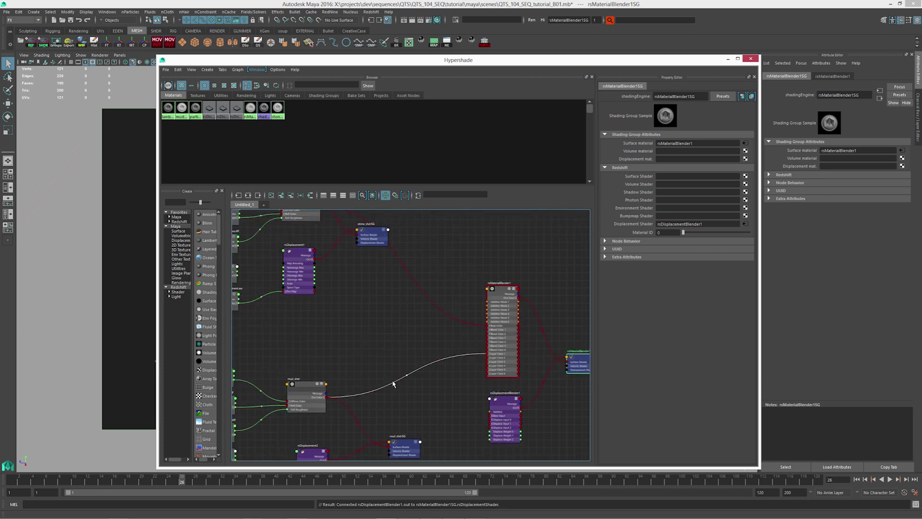
pyautogui.keyDown('alt'); pyautogui.moveTo(395, 384); pyautogui.dragTo(388, 377, button='middle'); pyautogui.keyUp('alt')
# Connect rsDisplacement1 to the Base Input and rsDisplacement2 to the Layer 0 Input
pyautogui.click(498, 394)
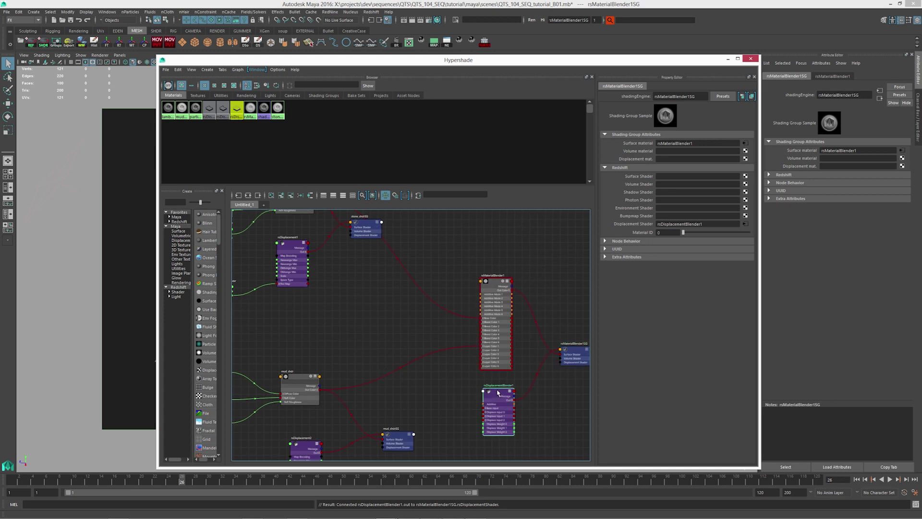
pyautogui.moveTo(289, 245); pyautogui.dragTo(650, 116, button='middle')
pyautogui.keyDown('alt'); pyautogui.moveTo(397, 393); pyautogui.dragTo(375, 346, button='middle'); pyautogui.keyUp('alt')
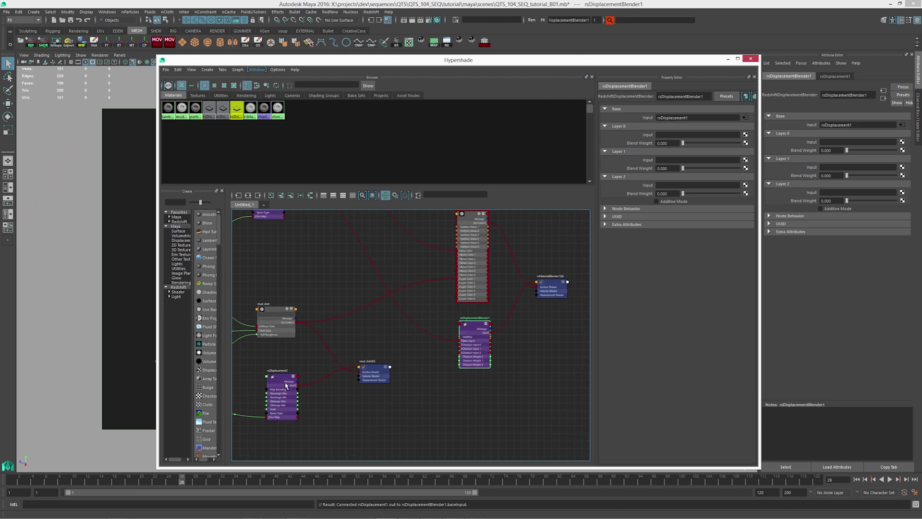
pyautogui.moveTo(287, 387); pyautogui.dragTo(648, 136, button='middle')
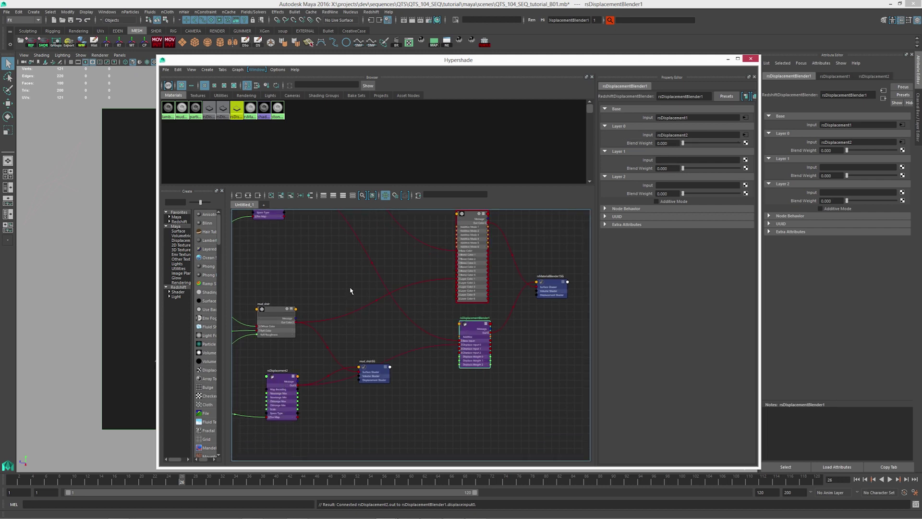
pyautogui.keyDown('alt'); pyautogui.moveTo(350, 288); pyautogui.dragTo(397, 309, button='middle'); pyautogui.keyUp('alt')
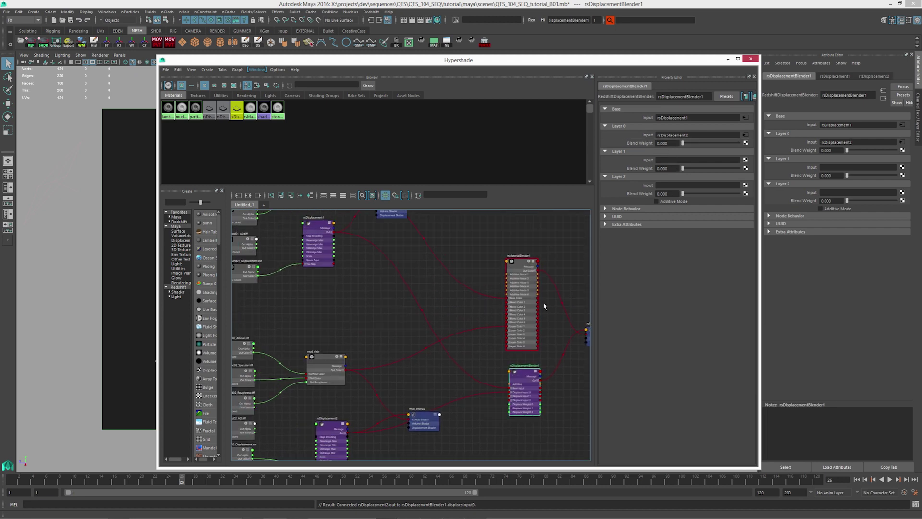
# Create a ramp texture node by typing 'ramp' in empty graph space
pyautogui.click(316, 308)
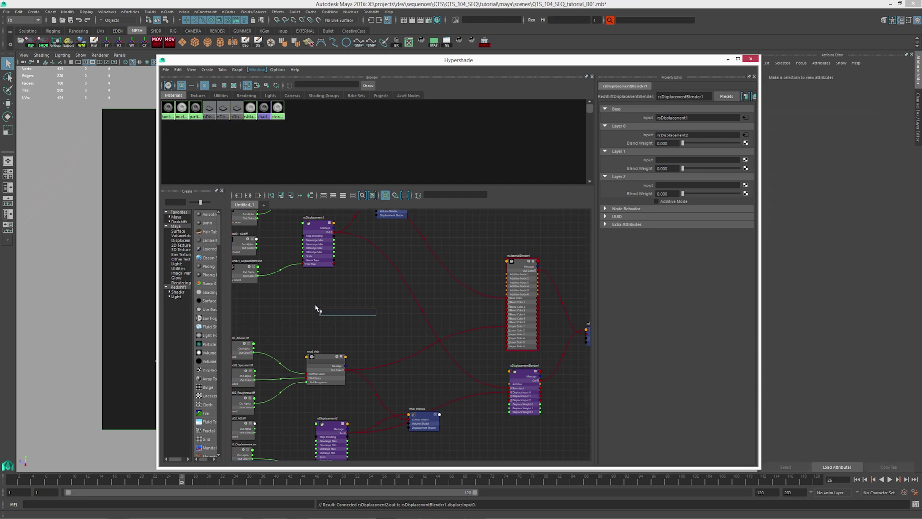
pyautogui.write('ramp')
pyautogui.press('Down')
pyautogui.press('Down')
pyautogui.press('Down')
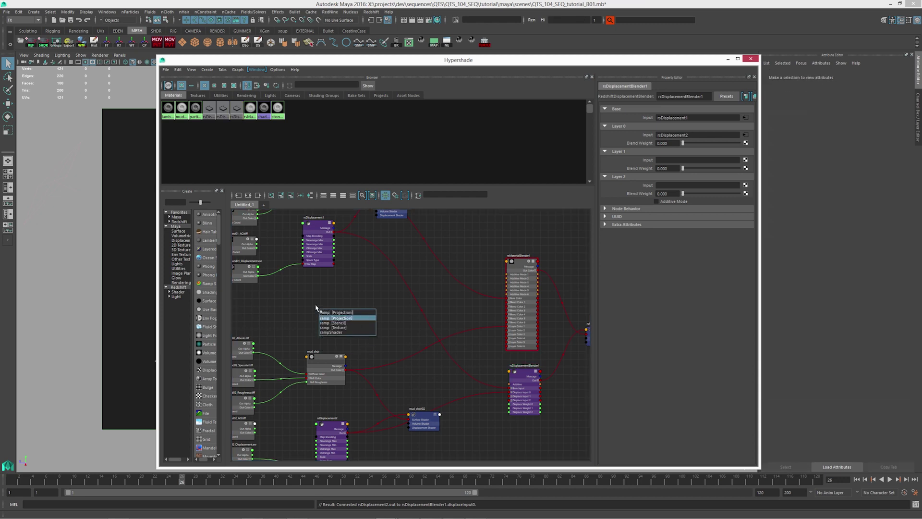
pyautogui.press('Return')
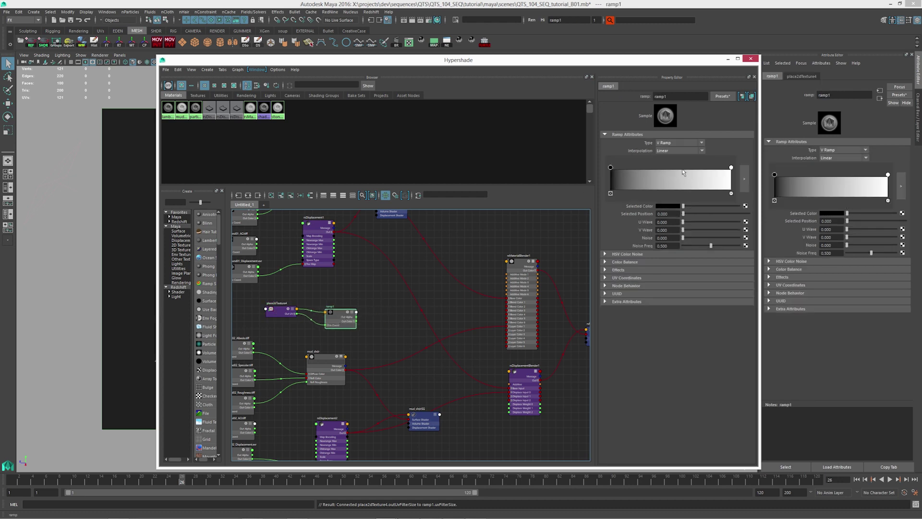
pyautogui.scroll(3, 368, 294)
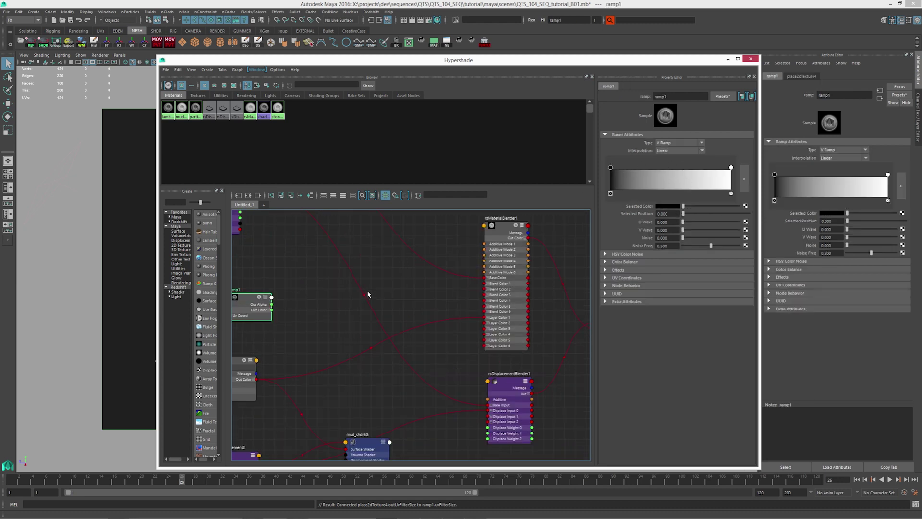
# Connect ramp1 to rsMaterialBlender1's Layer 1 Blend Color and Out Color R to Displace Weight 0
pyautogui.click(522, 225)
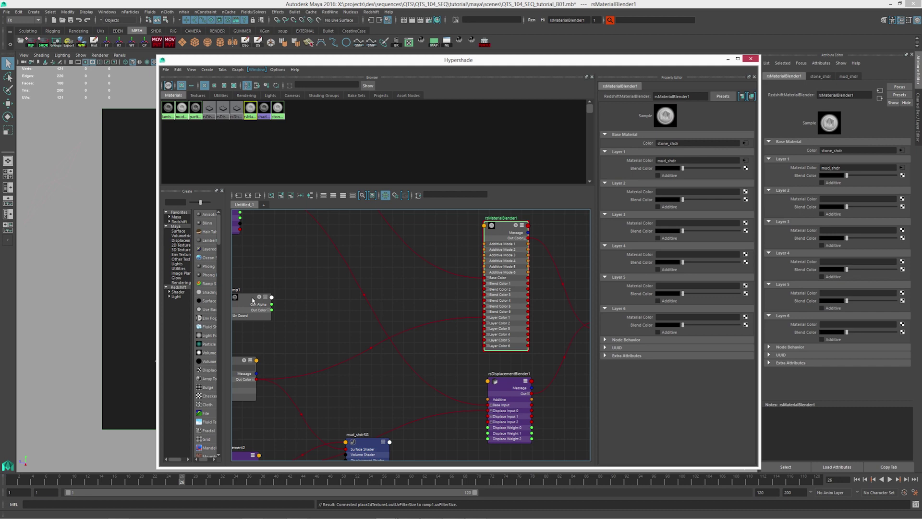
pyautogui.moveTo(252, 300); pyautogui.dragTo(635, 171, button='middle')
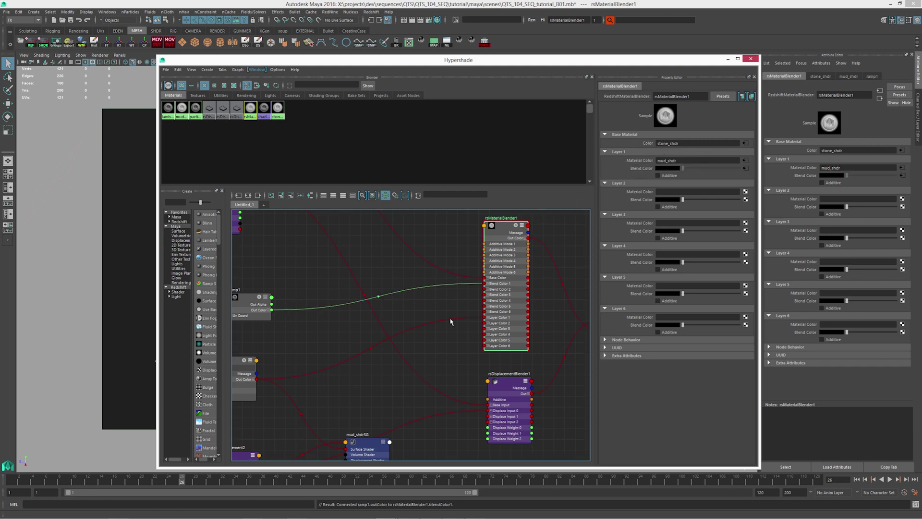
pyautogui.keyDown('alt'); pyautogui.moveTo(419, 335); pyautogui.dragTo(426, 305, button='middle'); pyautogui.keyUp('alt')
pyautogui.click(279, 283)
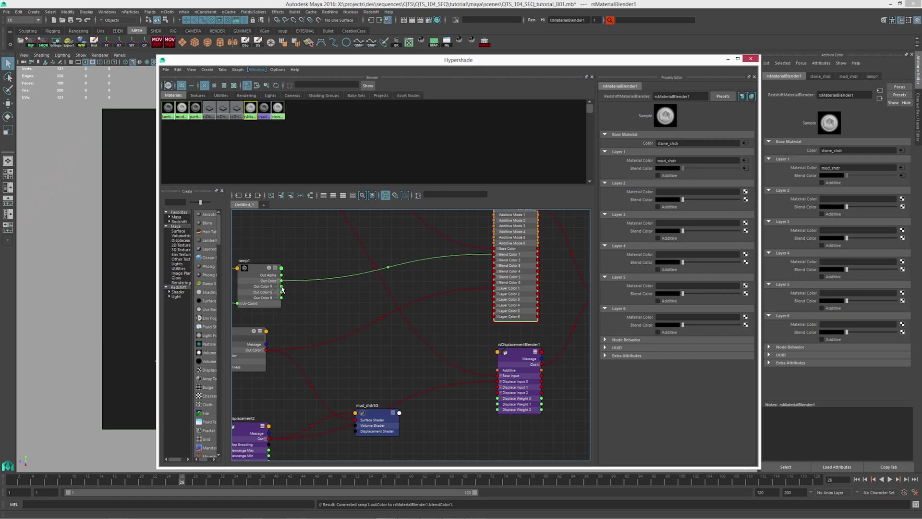
pyautogui.moveTo(284, 287); pyautogui.dragTo(498, 399)
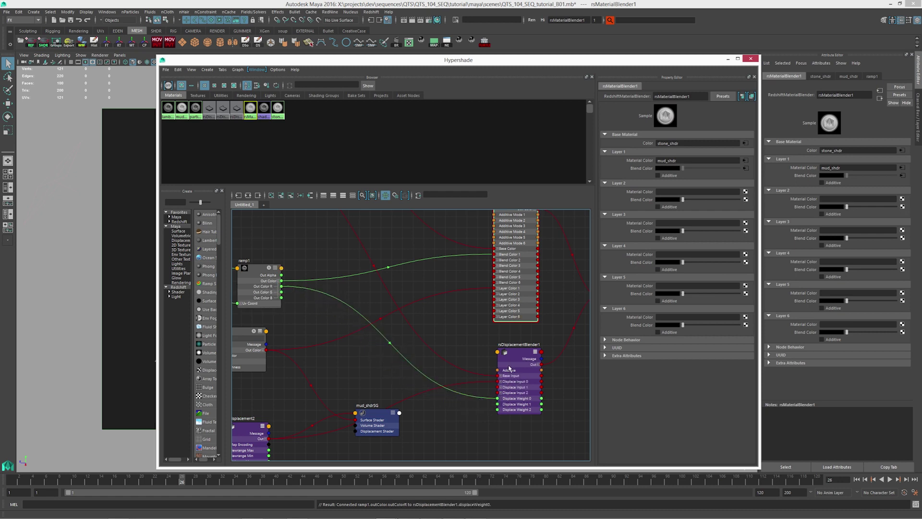
pyautogui.scroll(-3, 514, 357)
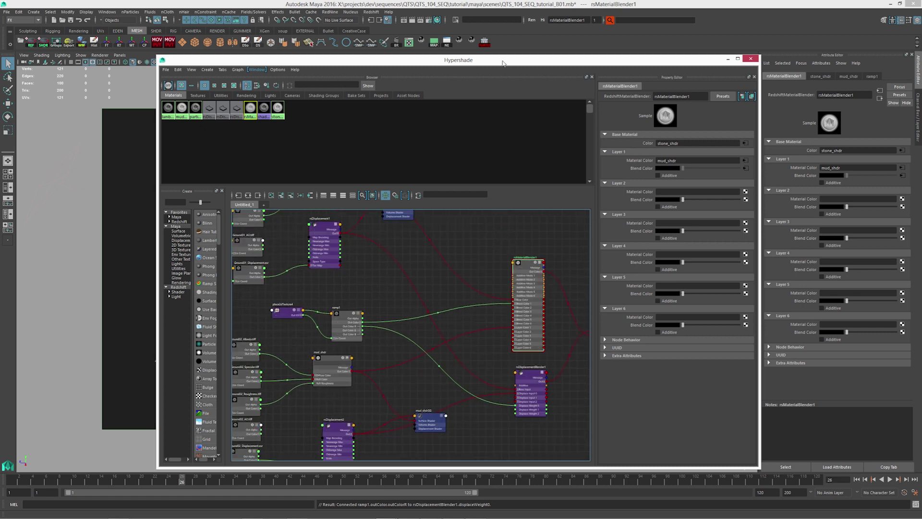
pyautogui.moveTo(503, 63); pyautogui.dragTo(425, 393)
pyautogui.click(400, 238)
# Render the current frame of the plane in Redshift, then close Render View and maximize the Hypershade
pyautogui.moveTo(368, 221); pyautogui.dragTo(425, 421, button='right')
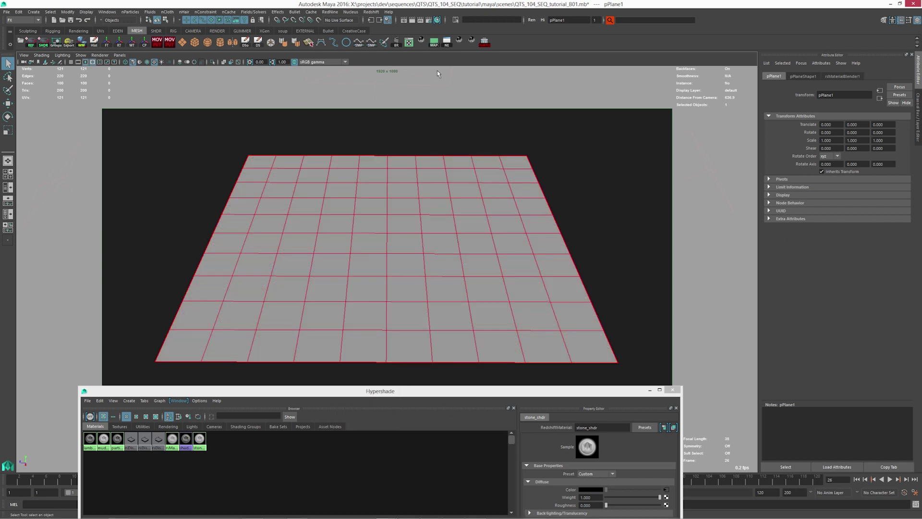
pyautogui.click(413, 22)
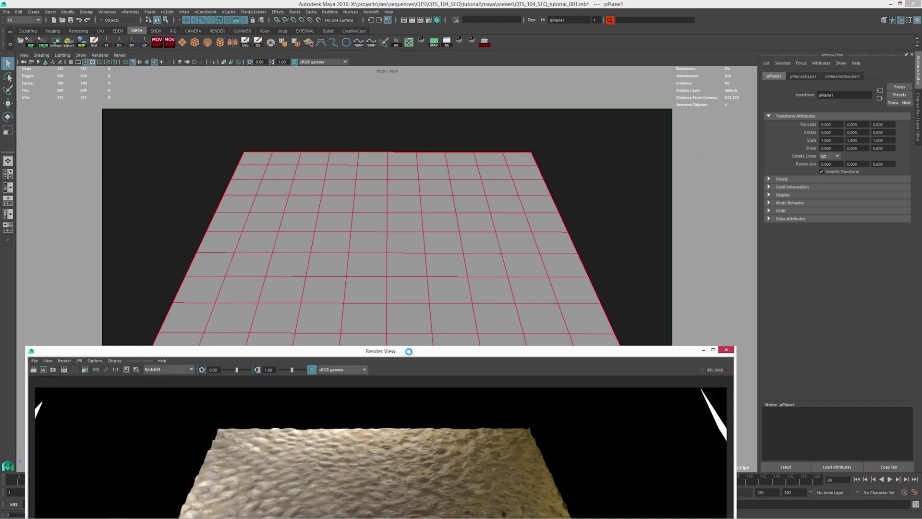
pyautogui.moveTo(412, 350); pyautogui.dragTo(417, 30)
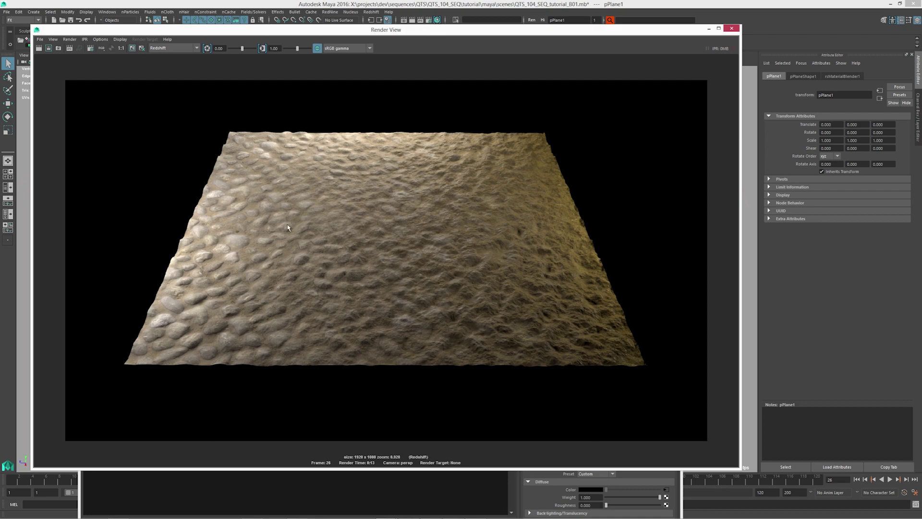
pyautogui.click(732, 28)
pyautogui.doubleClick(420, 392)
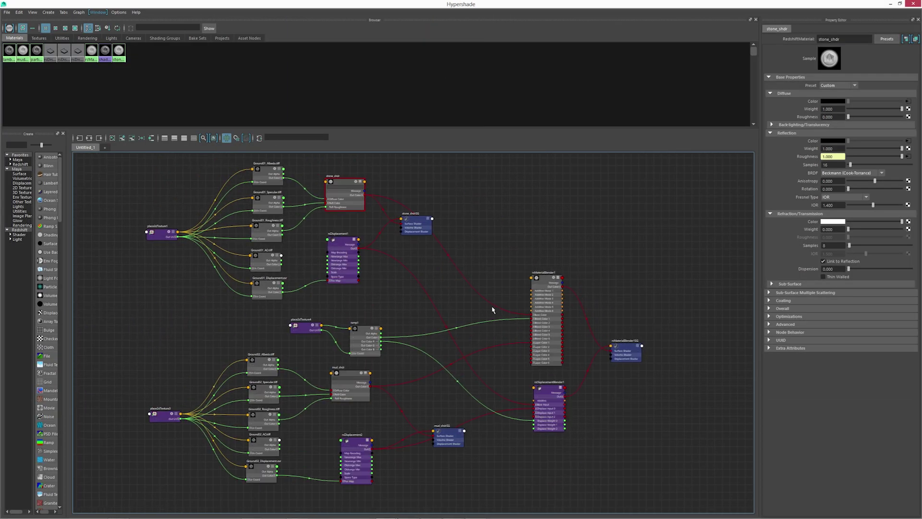
# Move place2dTexture4 and ramp1 to the left and open the create-node box in the freed space
pyautogui.scroll(4, 315, 318)
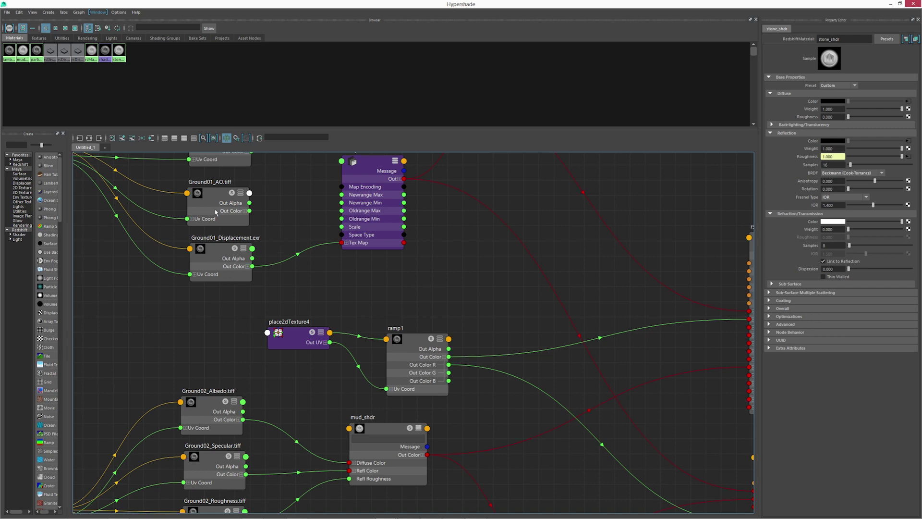
pyautogui.scroll(-3, 342, 214)
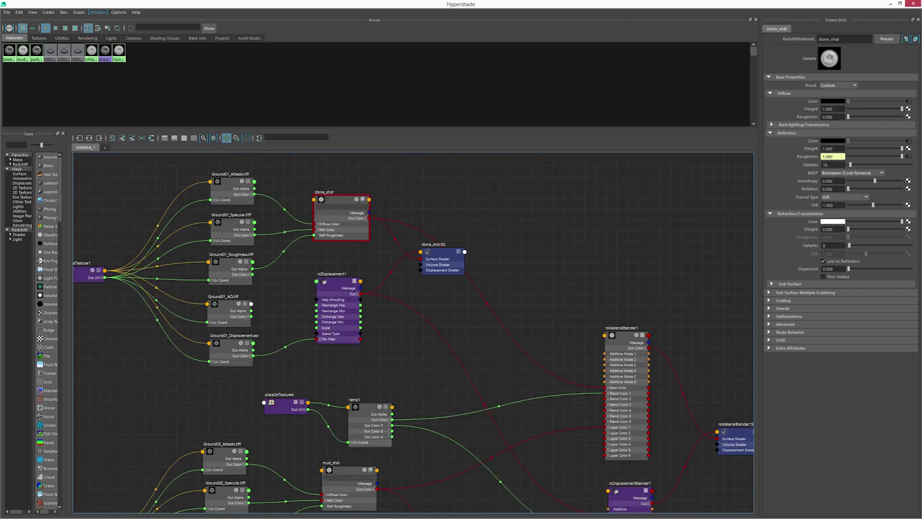
pyautogui.keyDown('alt'); pyautogui.moveTo(325, 396); pyautogui.dragTo(323, 369, button='middle'); pyautogui.keyUp('alt')
pyautogui.moveTo(283, 377); pyautogui.dragTo(216, 380)
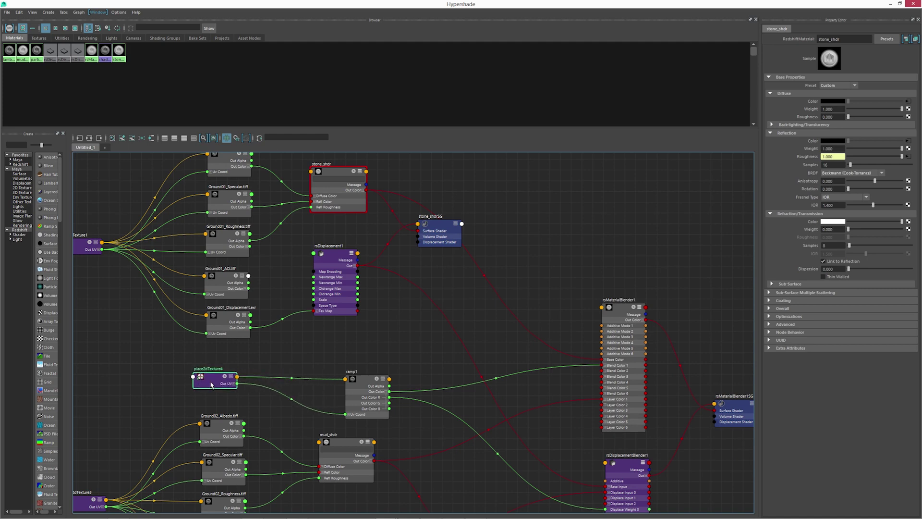
pyautogui.click(365, 384)
pyautogui.moveTo(365, 384); pyautogui.dragTo(298, 388)
pyautogui.click(335, 377)
pyautogui.press('Tab')
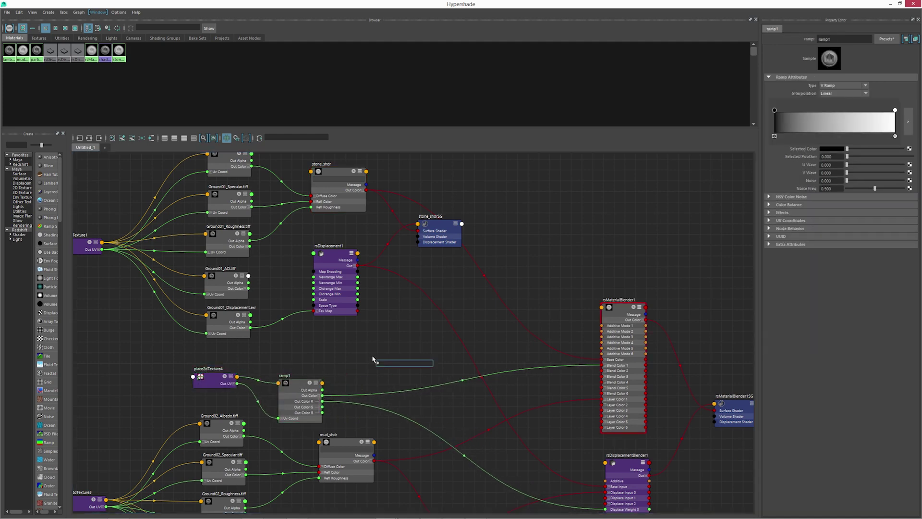
# Create a blendColors node fed by Ground01_Displacement in Color 1 and ramp1 in Color 2
pyautogui.write('blendColors')
pyautogui.press('Return')
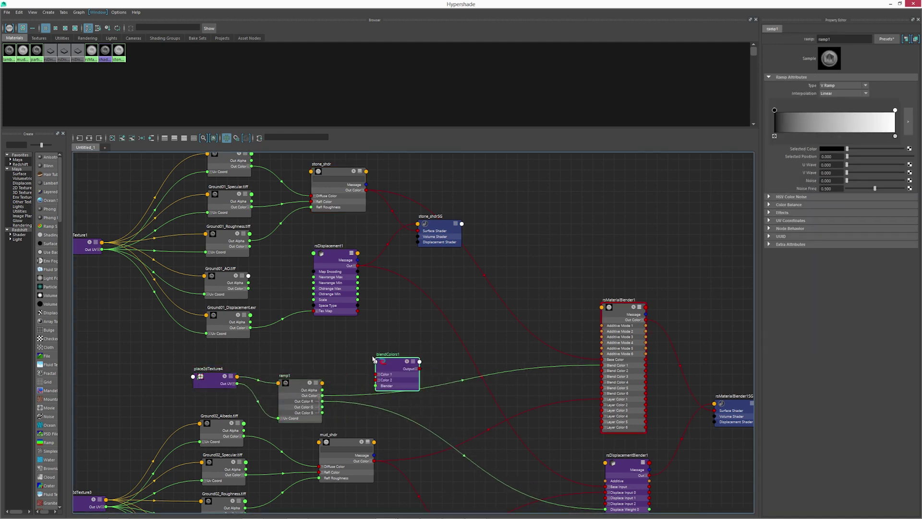
pyautogui.scroll(2, 376, 374)
pyautogui.moveTo(411, 362); pyautogui.dragTo(384, 334)
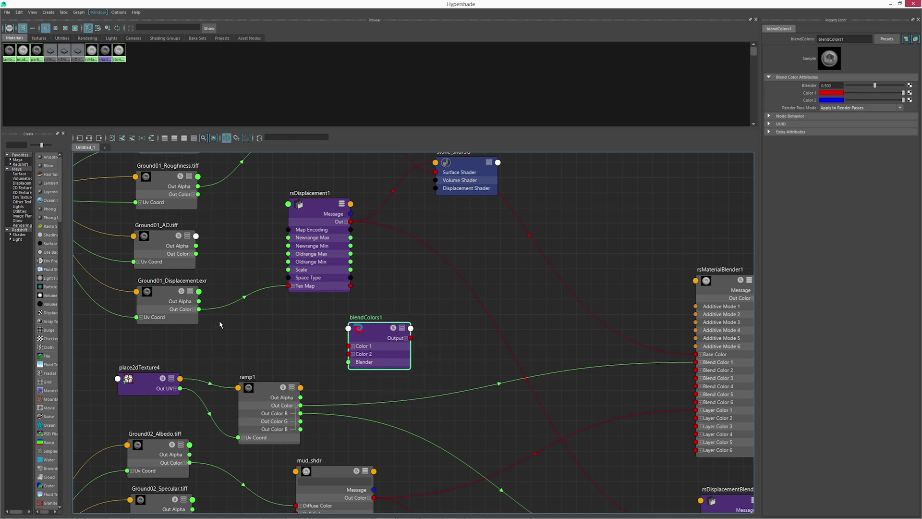
pyautogui.moveTo(163, 294); pyautogui.dragTo(798, 98, button='middle')
pyautogui.scroll(2, 379, 398)
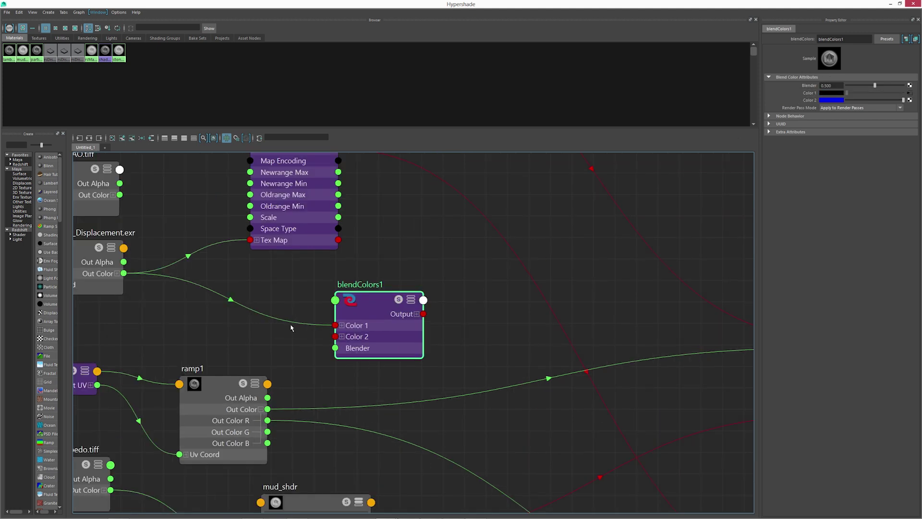
pyautogui.moveTo(211, 387); pyautogui.dragTo(808, 102, button='middle')
# Connect blendColors1 Output R to rsDisplacementBlender1's Displace Weight 0, then restore the viewport
pyautogui.scroll(-3, 535, 280)
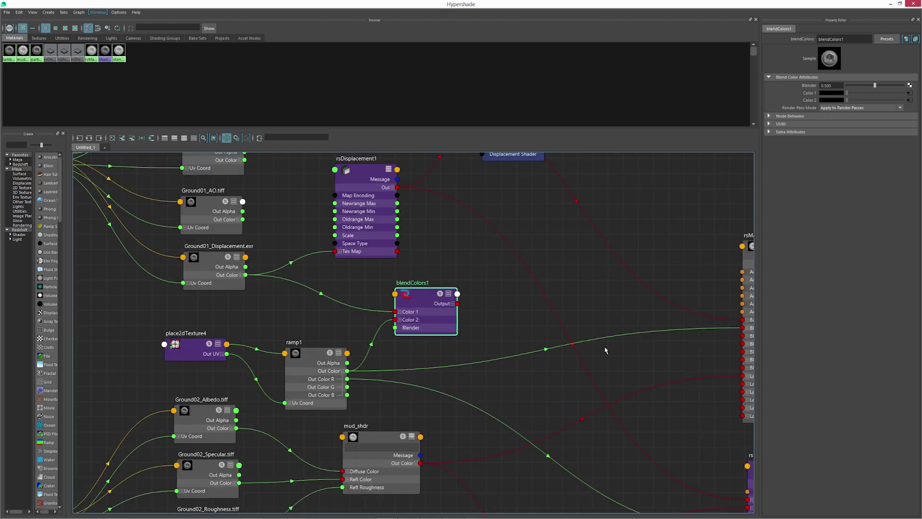
pyautogui.keyDown('alt'); pyautogui.moveTo(605, 350); pyautogui.dragTo(421, 306, button='middle'); pyautogui.keyUp('alt')
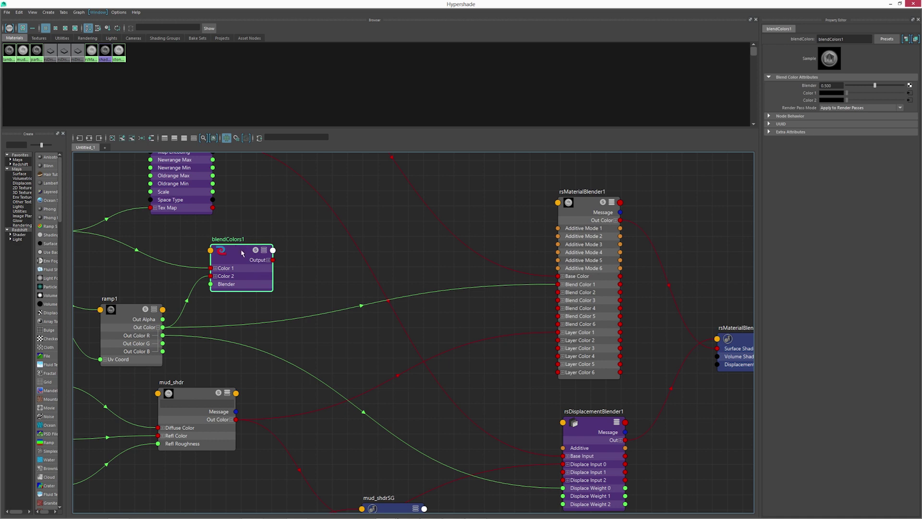
pyautogui.keyDown('alt'); pyautogui.moveTo(451, 298); pyautogui.dragTo(413, 291, button='middle'); pyautogui.keyUp('alt')
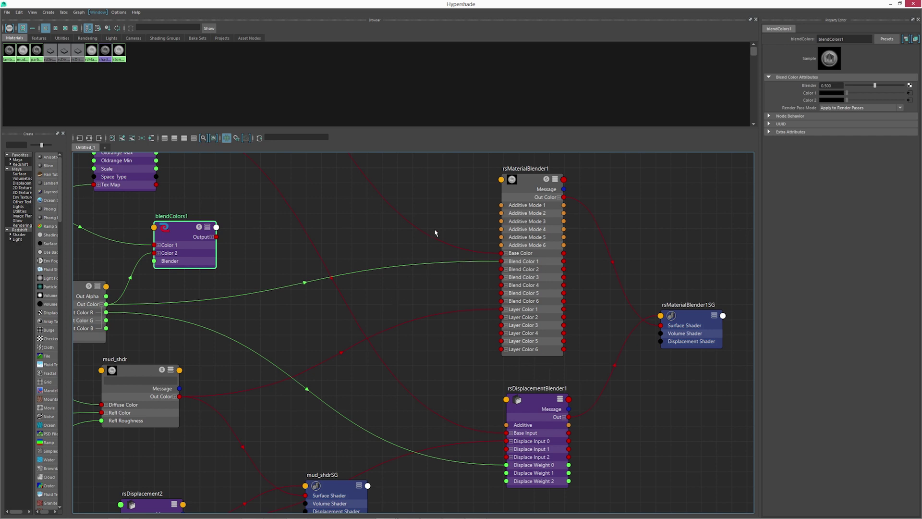
pyautogui.click(528, 181)
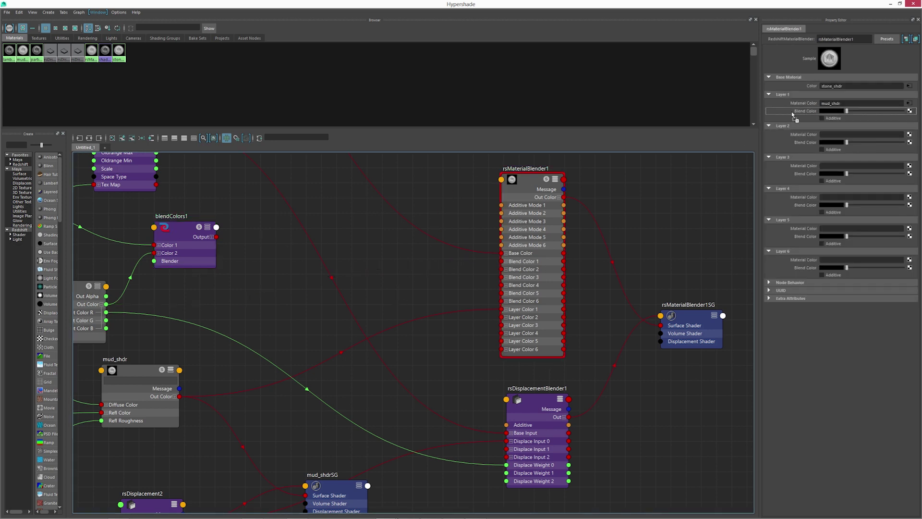
pyautogui.click(549, 402)
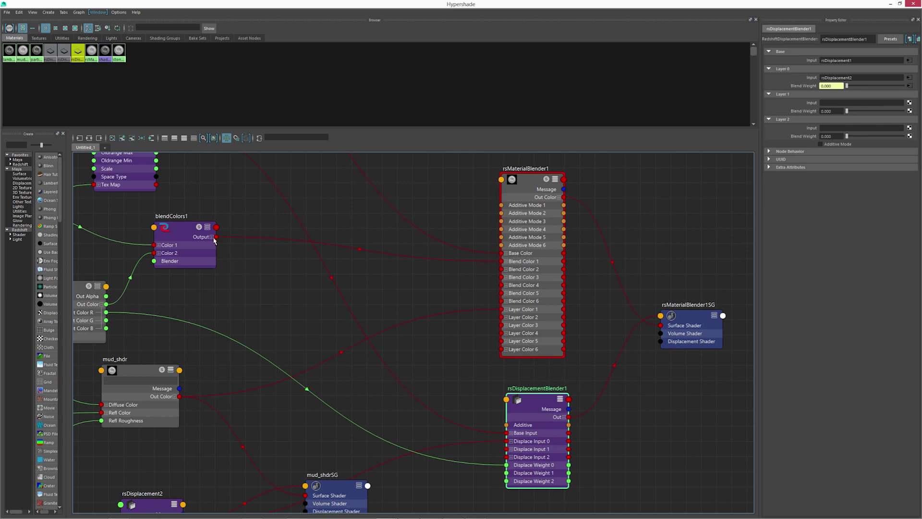
pyautogui.click(211, 238)
pyautogui.moveTo(216, 245); pyautogui.dragTo(506, 464)
pyautogui.scroll(-5, 210, 245)
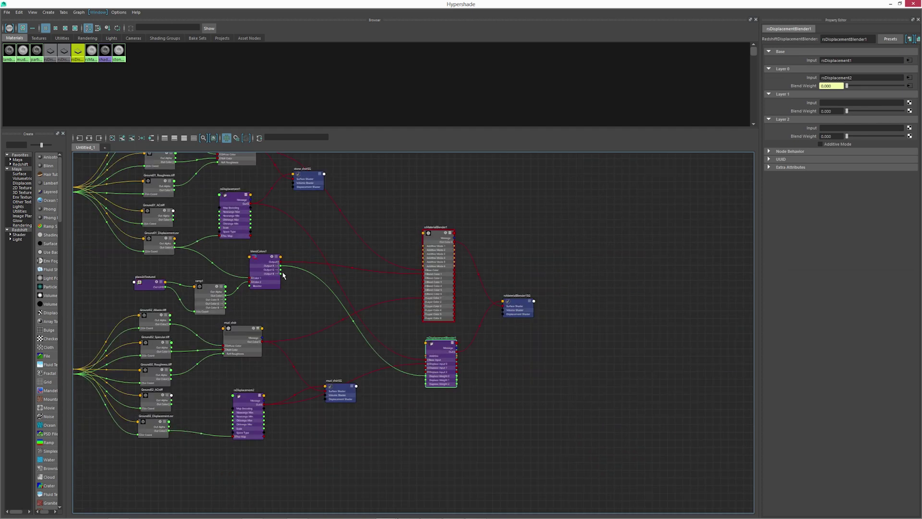
pyautogui.scroll(4, 271, 264)
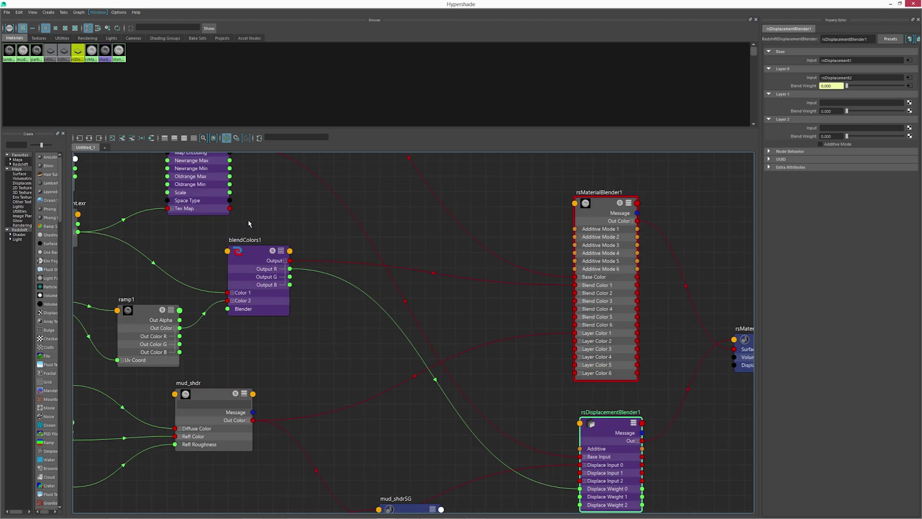
pyautogui.moveTo(261, 256); pyautogui.dragTo(291, 262)
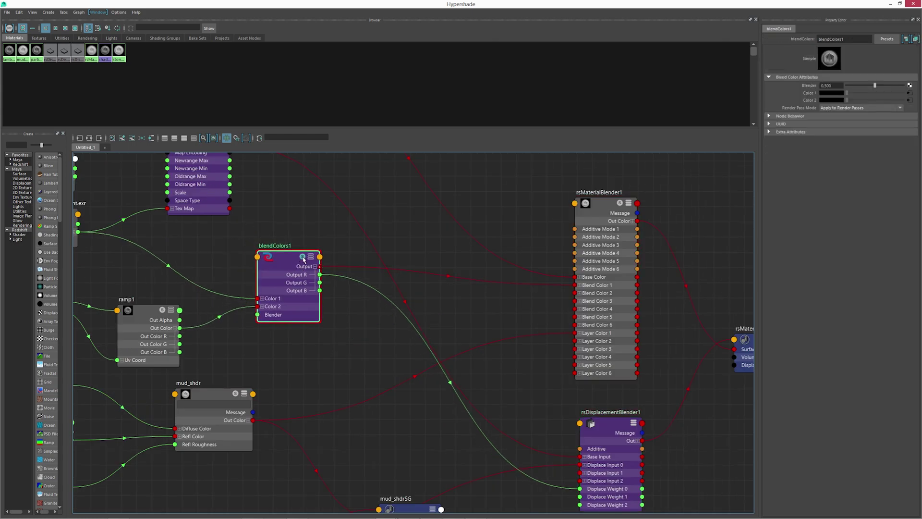
pyautogui.moveTo(408, 6); pyautogui.dragTo(332, 359)
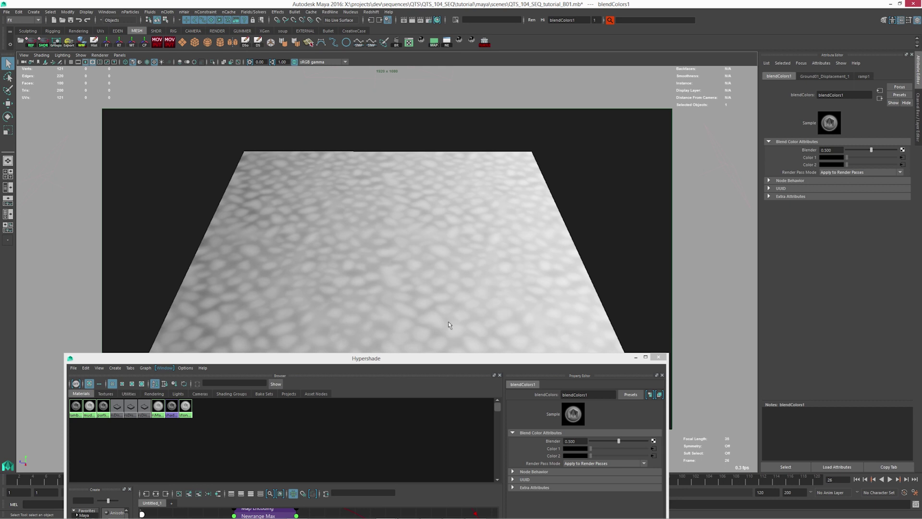
# Set blendColors1's Blender to 0.000, preview the ramp gradient on the plane, and raise the Hypershade
pyautogui.moveTo(620, 443)
pyautogui.mouseDown()
pyautogui.moveTo(596, 442)
pyautogui.moveTo(628, 442)
pyautogui.moveTo(587, 441)
pyautogui.mouseUp()
pyautogui.click(316, 217)
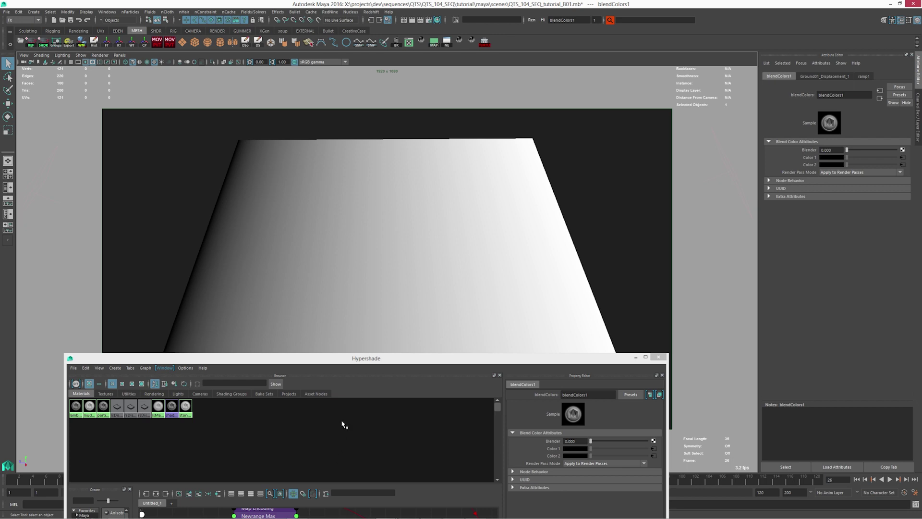
pyautogui.moveTo(354, 370); pyautogui.dragTo(385, 90)
# Create a remapValue node by typing 'rem' in the maximized Hypershade
pyautogui.doubleClick(386, 91)
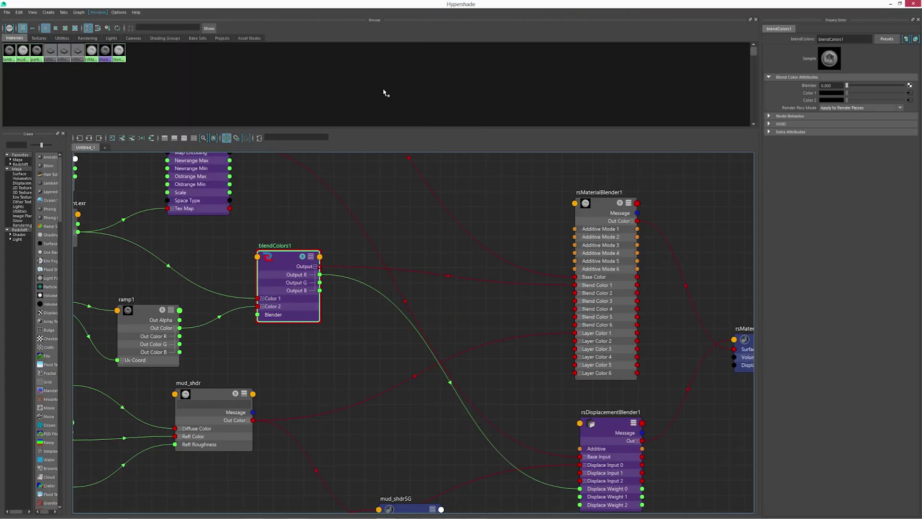
pyautogui.press('Tab')
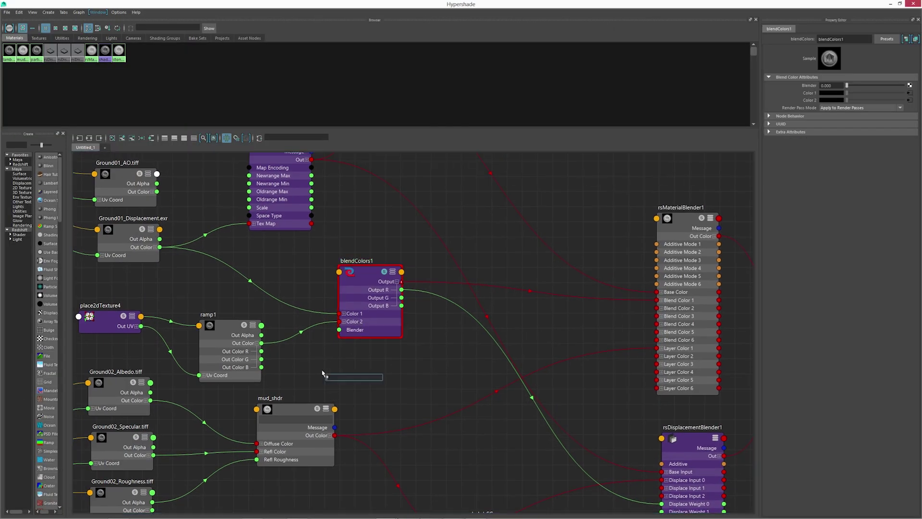
pyautogui.write('rem')
pyautogui.press('Down')
pyautogui.press('Down')
pyautogui.press('Down')
pyautogui.press('Down')
pyautogui.press('Return')
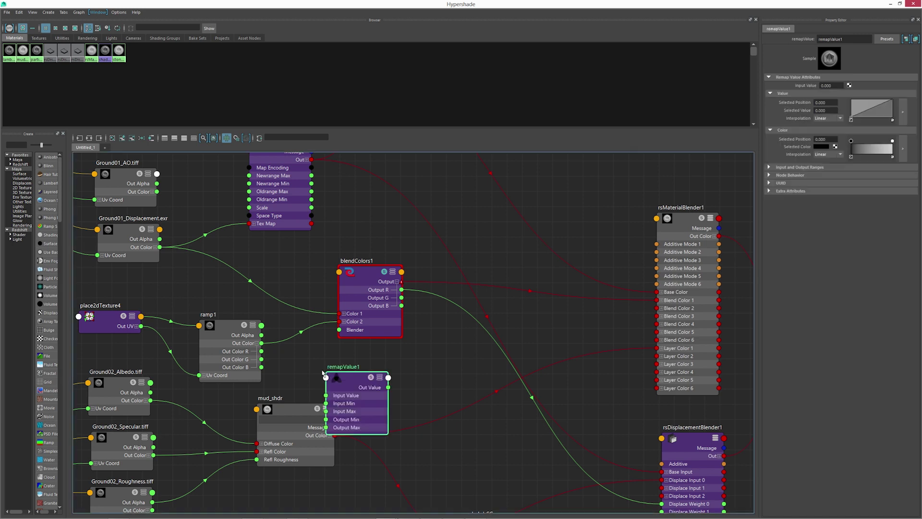
pyautogui.moveTo(346, 377); pyautogui.dragTo(323, 348)
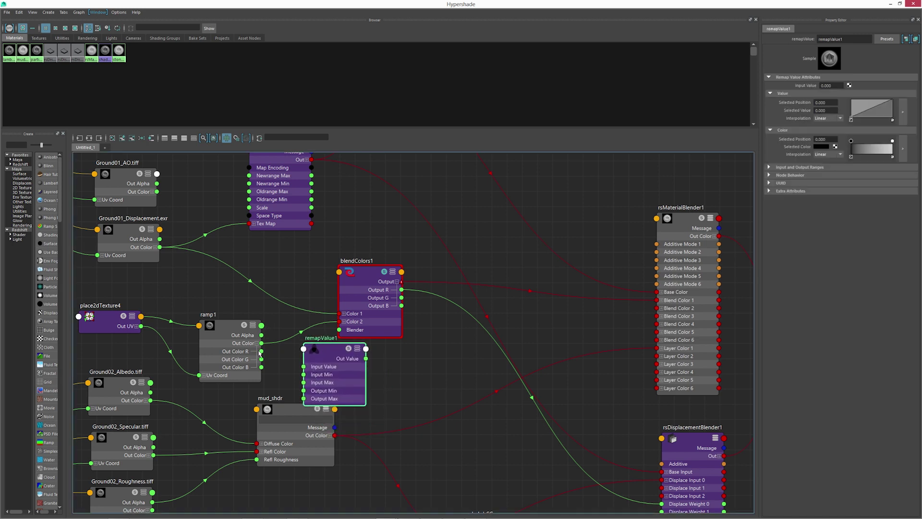
# Feed ramp1's Out Color R into remapValue1 and its Out Value into blendColors1's Blender
pyautogui.moveTo(261, 351); pyautogui.dragTo(304, 367)
pyautogui.moveTo(358, 283); pyautogui.dragTo(416, 251)
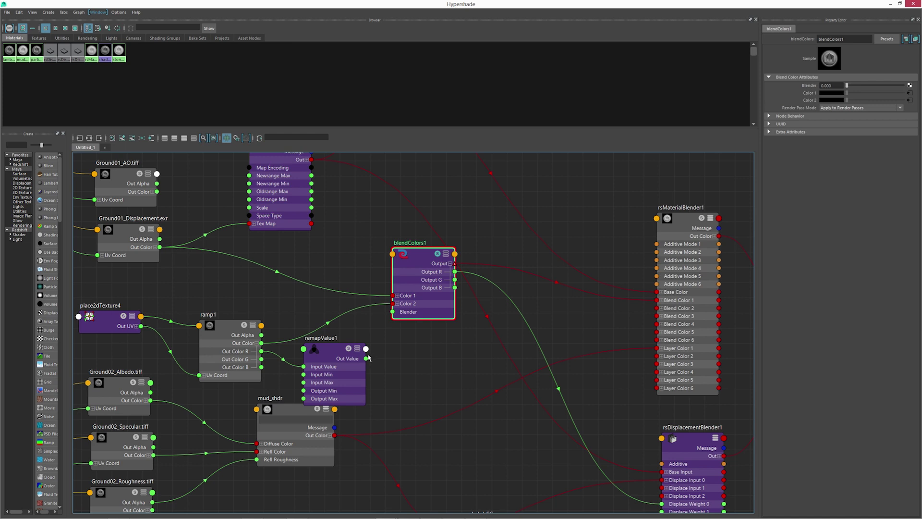
pyautogui.moveTo(366, 358); pyautogui.dragTo(395, 312)
pyautogui.moveTo(423, 253)
pyautogui.mouseDown()
pyautogui.moveTo(429, 280)
pyautogui.moveTo(420, 269)
pyautogui.mouseUp()
pyautogui.moveTo(442, 4); pyautogui.dragTo(394, 253)
# Set remapValue1's Output Max to 0 and Output Min to -0.9
pyautogui.keyDown('alt'); pyautogui.moveTo(434, 182); pyautogui.dragTo(458, 138, button='middle'); pyautogui.keyUp('alt')
pyautogui.keyDown('alt'); pyautogui.moveTo(361, 468); pyautogui.dragTo(391, 393, button='middle'); pyautogui.keyUp('alt')
pyautogui.keyDown('alt'); pyautogui.moveTo(401, 471); pyautogui.dragTo(370, 450, button='middle'); pyautogui.keyUp('alt')
pyautogui.click(405, 437)
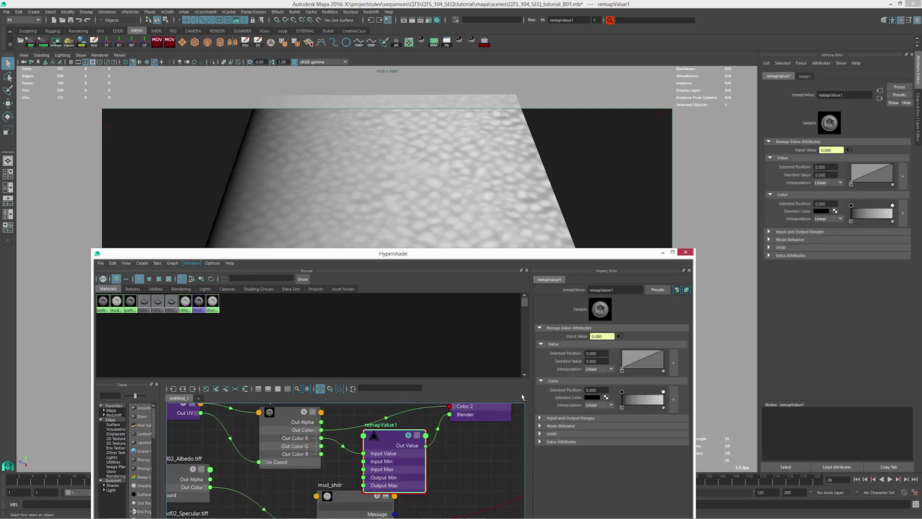
pyautogui.click(594, 419)
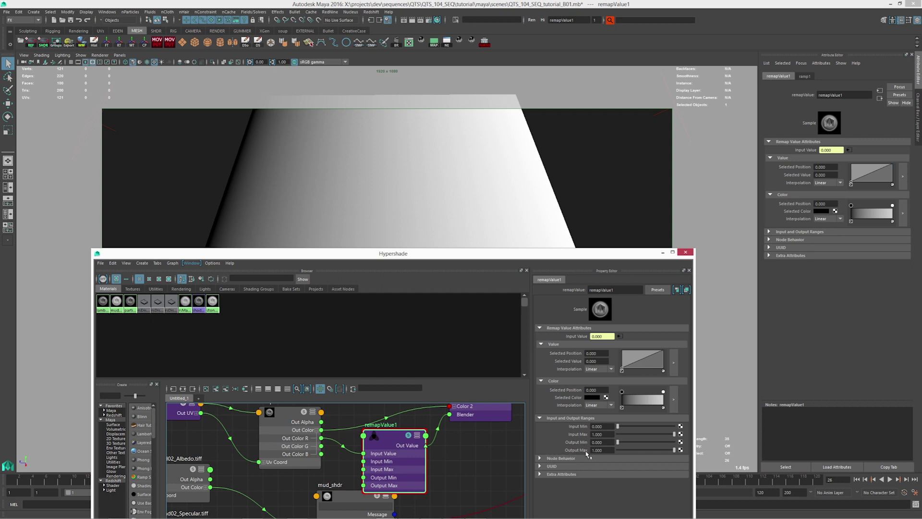
pyautogui.doubleClick(597, 450)
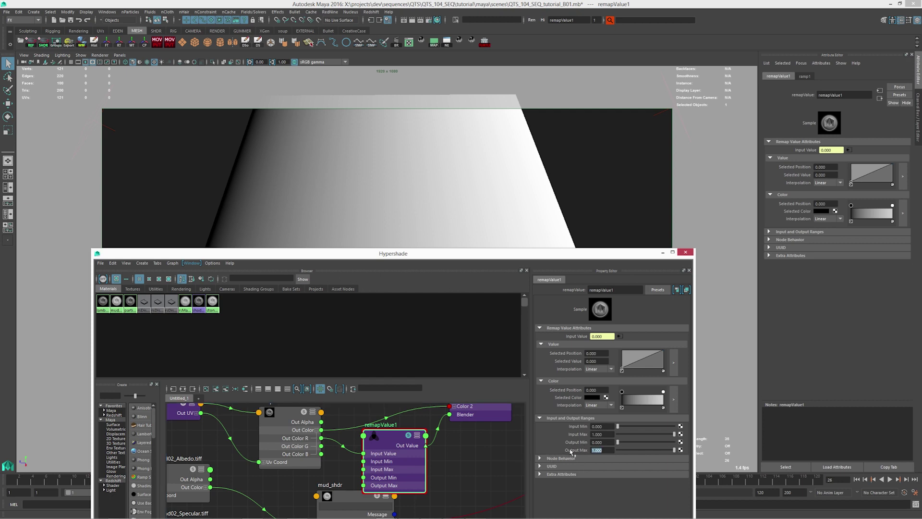
pyautogui.write('0')
pyautogui.press('Return')
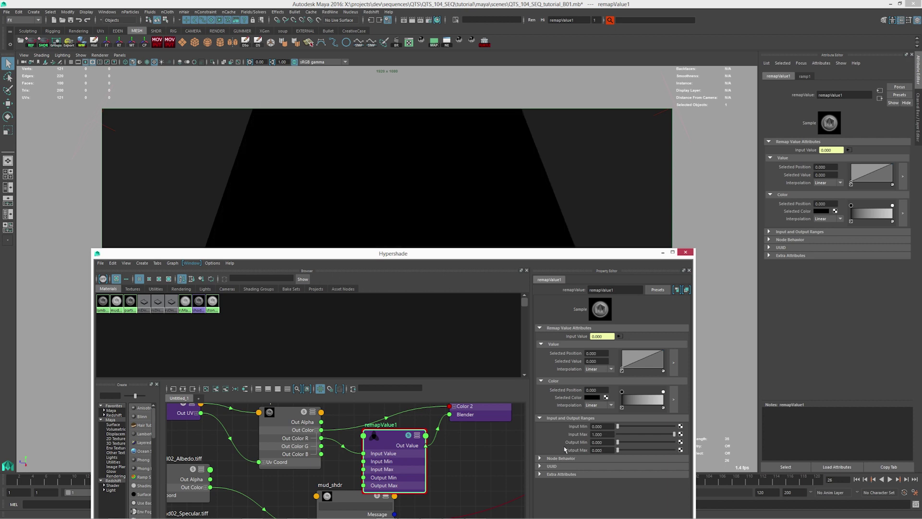
pyautogui.hotkey('shift', 'Tab')
pyautogui.write('-0.9')
pyautogui.press('Return')
# Check blendColors1's Blender value and frame the whole plane to view the black-to-mottled blend
pyautogui.keyDown('alt'); pyautogui.moveTo(478, 457); pyautogui.dragTo(404, 502, button='middle'); pyautogui.keyUp('alt')
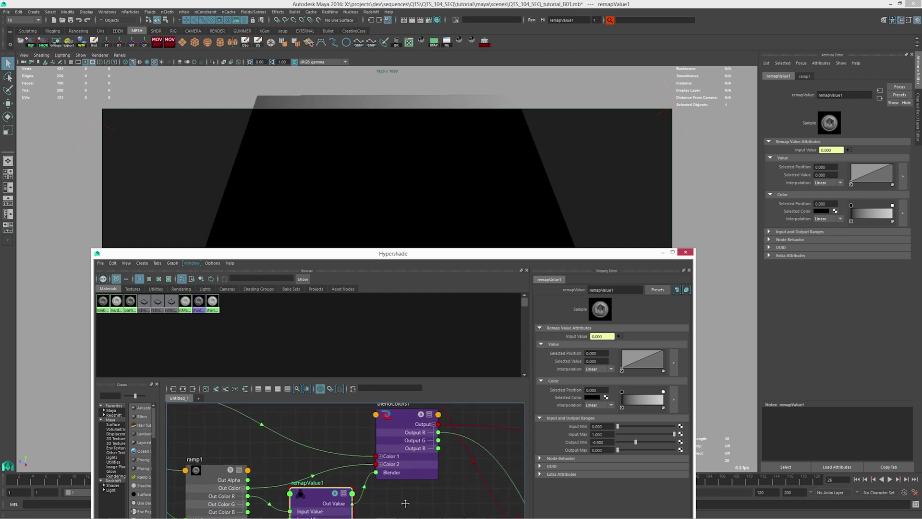
pyautogui.click(422, 417)
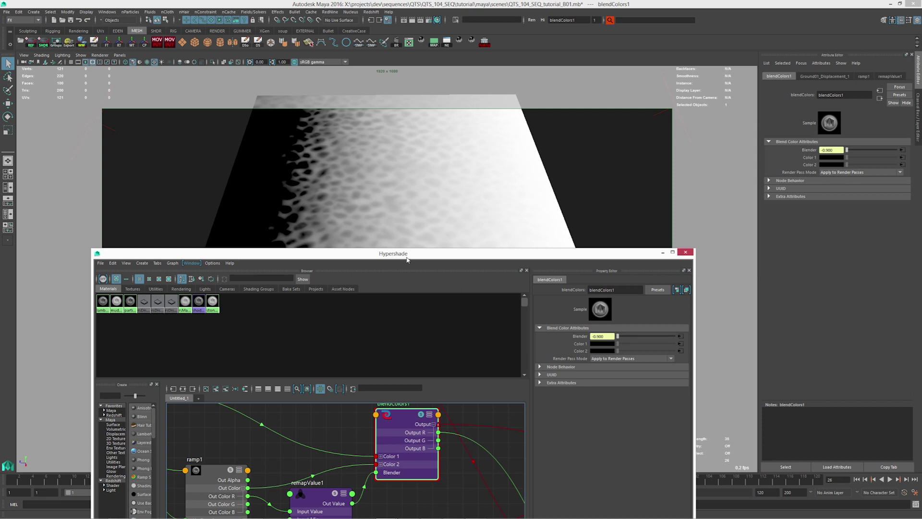
pyautogui.moveTo(408, 260); pyautogui.dragTo(404, 379)
pyautogui.keyDown('alt'); pyautogui.moveTo(374, 211); pyautogui.dragTo(403, 259, button='middle'); pyautogui.keyUp('alt')
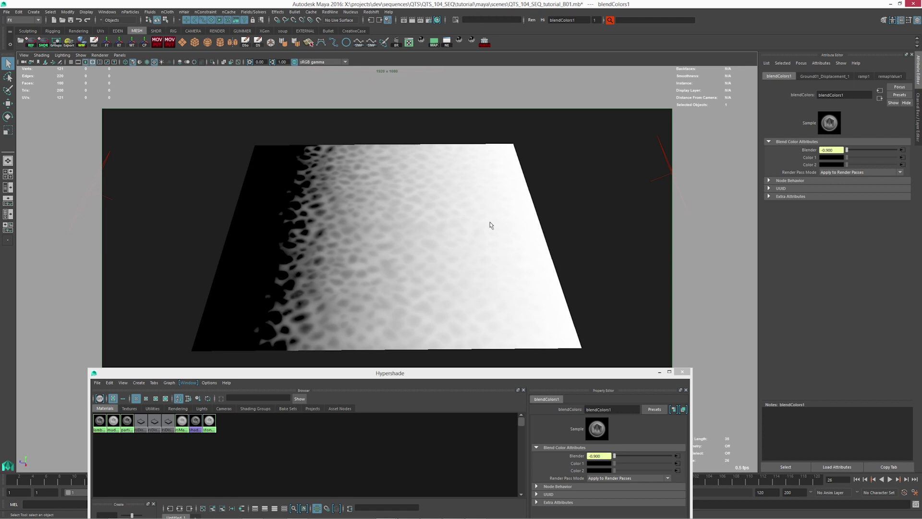
# Create a new remapValue2 node and place it beside the Ground01_Displacement texture
pyautogui.moveTo(395, 370); pyautogui.dragTo(415, 129)
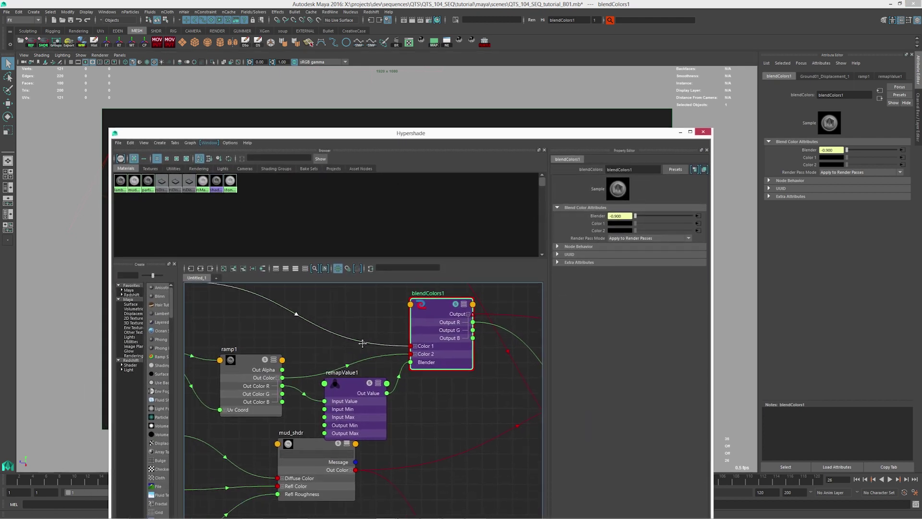
pyautogui.keyDown('alt'); pyautogui.moveTo(363, 343); pyautogui.dragTo(436, 394, button='middle'); pyautogui.keyUp('alt')
pyautogui.press('Tab')
pyautogui.write('remapValue')
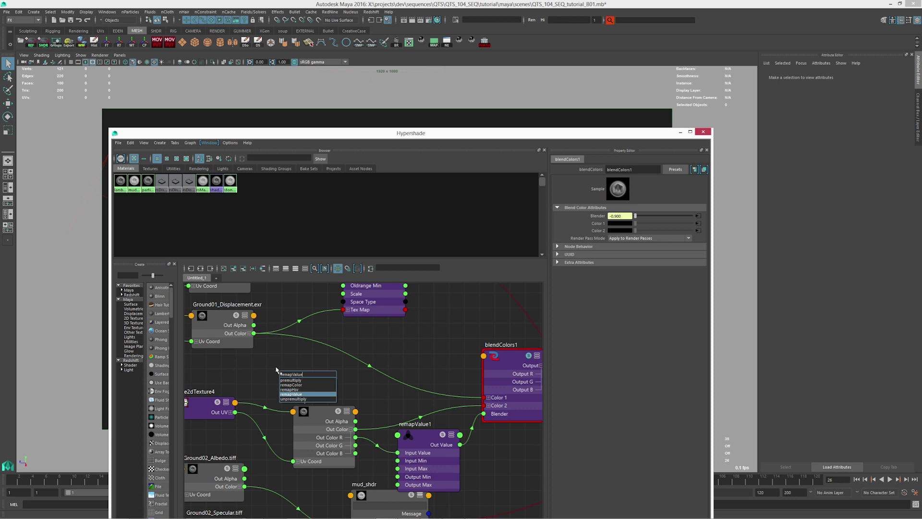
pyautogui.press('Return')
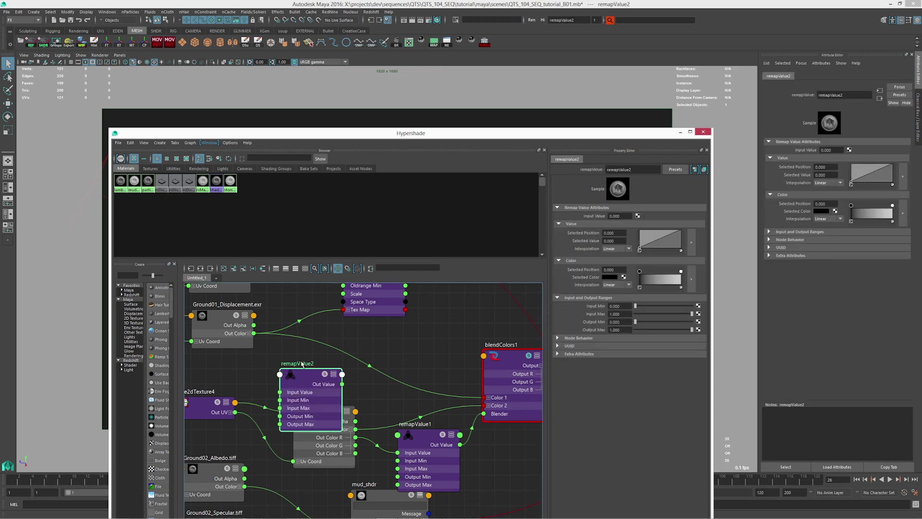
pyautogui.moveTo(298, 379); pyautogui.dragTo(331, 345)
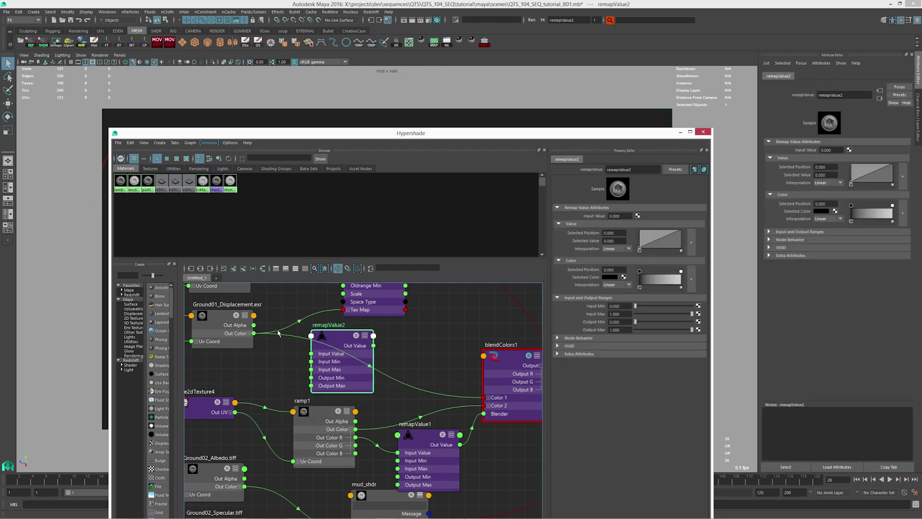
# Connect Ground01_Displacement's outColorR to remapValue2's Input Value
pyautogui.click(249, 333)
pyautogui.moveTo(253, 341); pyautogui.dragTo(313, 354)
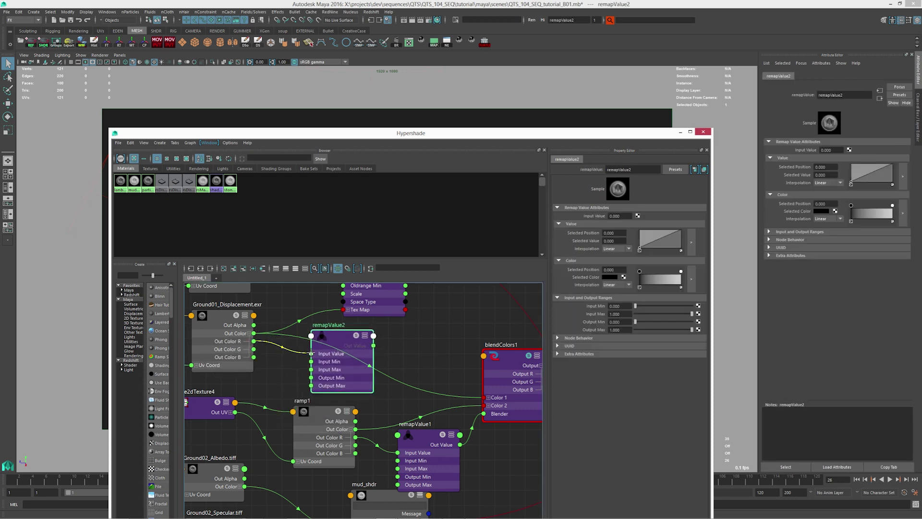
pyautogui.keyDown('alt'); pyautogui.moveTo(438, 338); pyautogui.dragTo(373, 333, button='middle'); pyautogui.keyUp('alt')
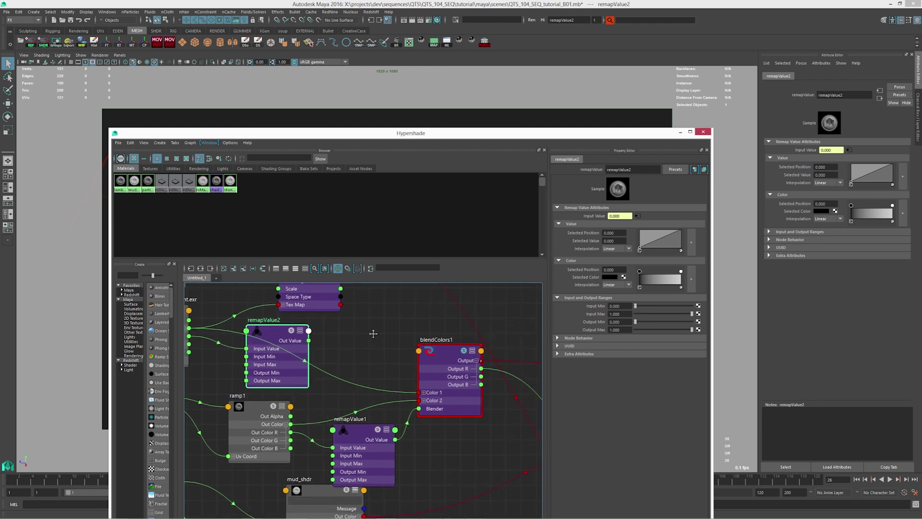
# Wire remapValue2's Out Value into blendColors1's Color 1 R, G and B, then select remapValue2
pyautogui.click(423, 393)
pyautogui.moveTo(435, 350); pyautogui.dragTo(415, 305)
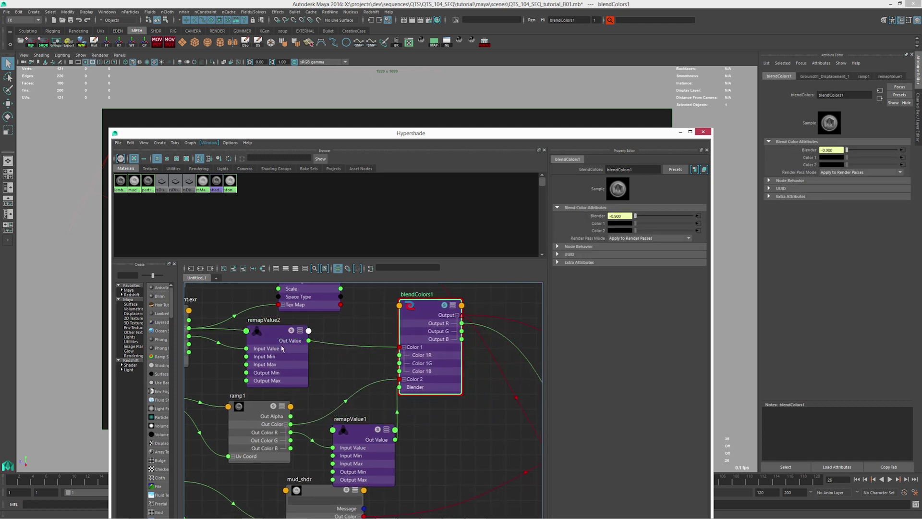
pyautogui.moveTo(308, 340); pyautogui.dragTo(399, 355)
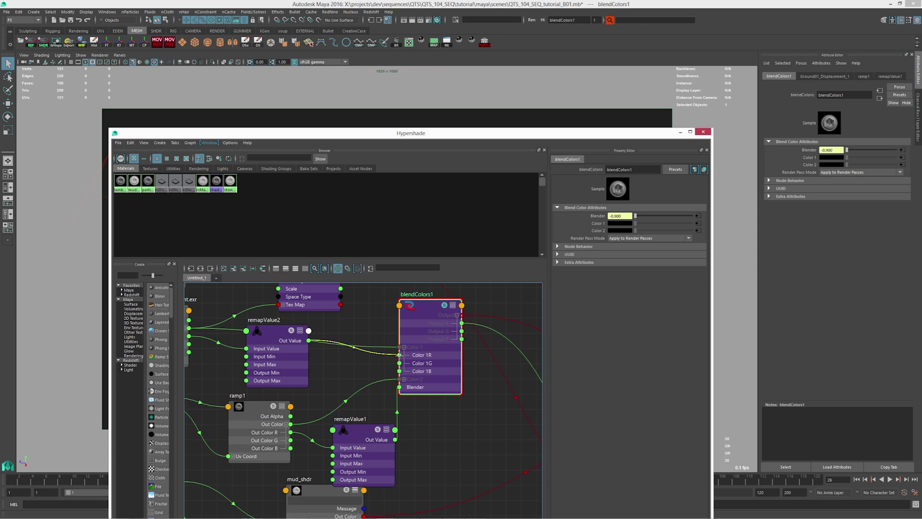
pyautogui.moveTo(308, 340); pyautogui.dragTo(399, 362)
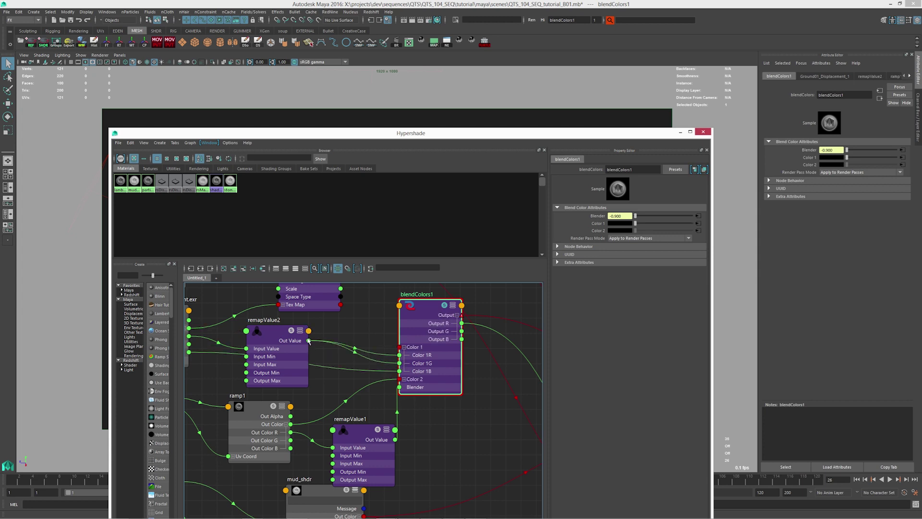
pyautogui.moveTo(308, 340); pyautogui.dragTo(401, 371)
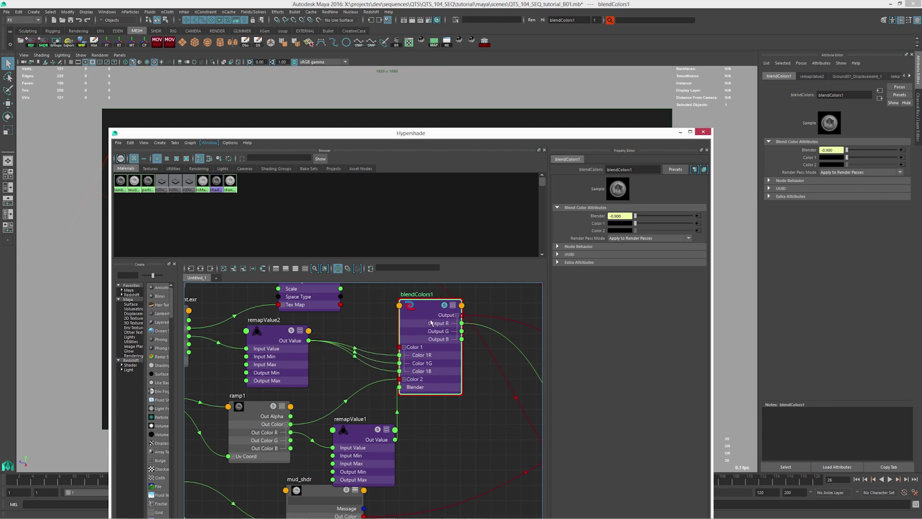
pyautogui.moveTo(431, 322); pyautogui.dragTo(454, 363)
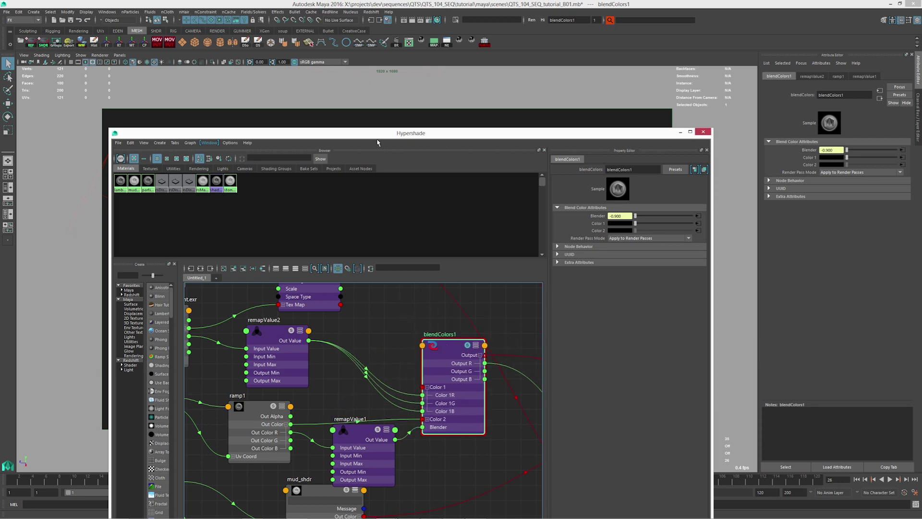
pyautogui.moveTo(377, 140); pyautogui.dragTo(370, 308)
pyautogui.click(265, 504)
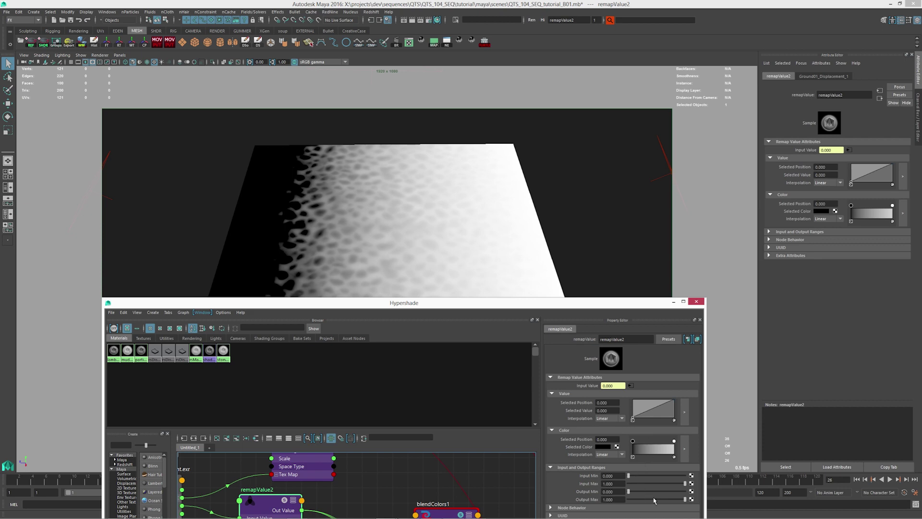
# Set remapValue2's Output Max to 1.5 and Output Min to -0.5, reshape its Value curve, and render
pyautogui.write('1.5')
pyautogui.press('Return')
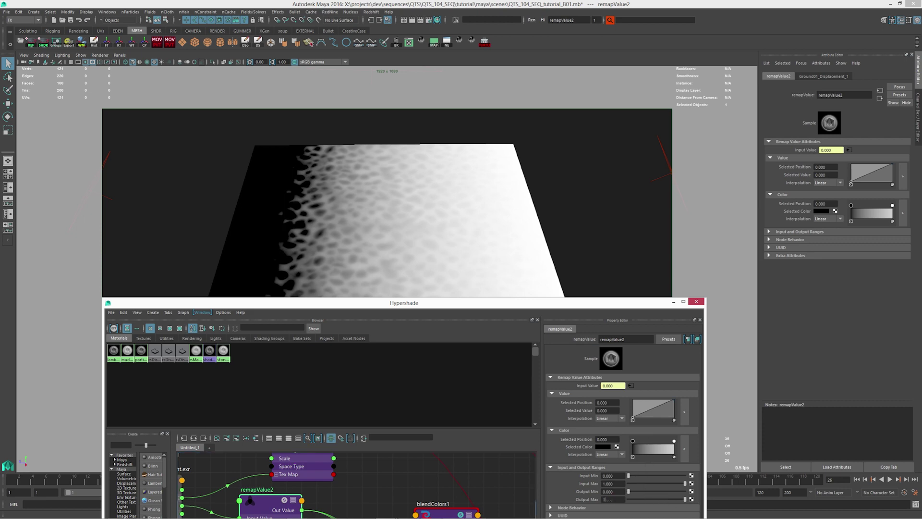
pyautogui.click(607, 491)
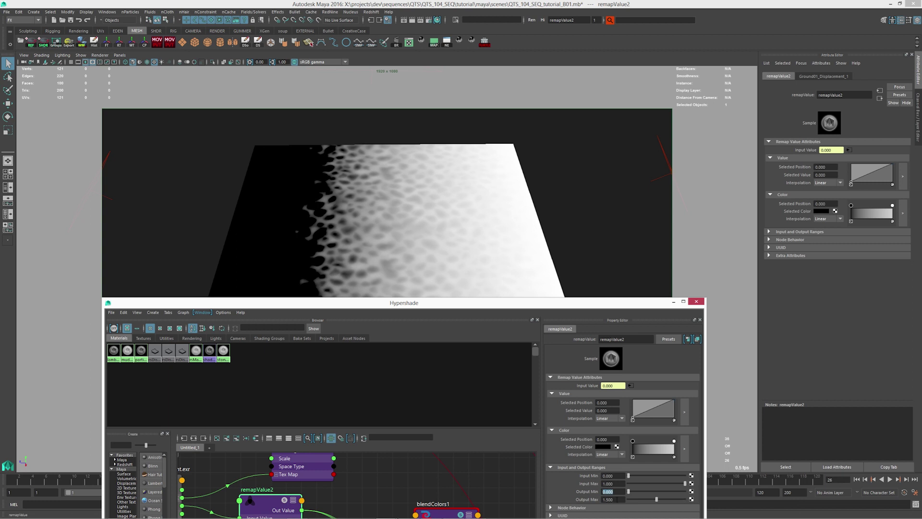
pyautogui.write('-0.5')
pyautogui.press('Return')
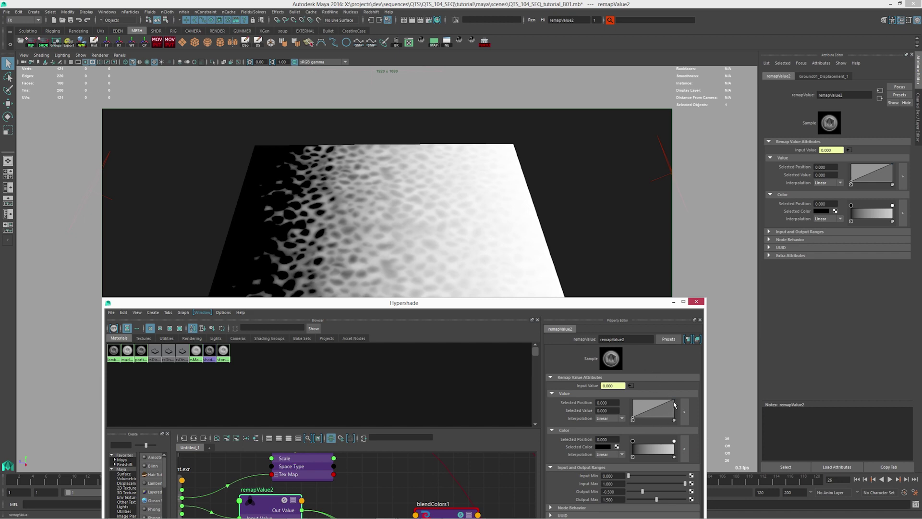
pyautogui.moveTo(673, 403)
pyautogui.mouseDown()
pyautogui.moveTo(663, 401)
pyautogui.moveTo(679, 401)
pyautogui.mouseUp()
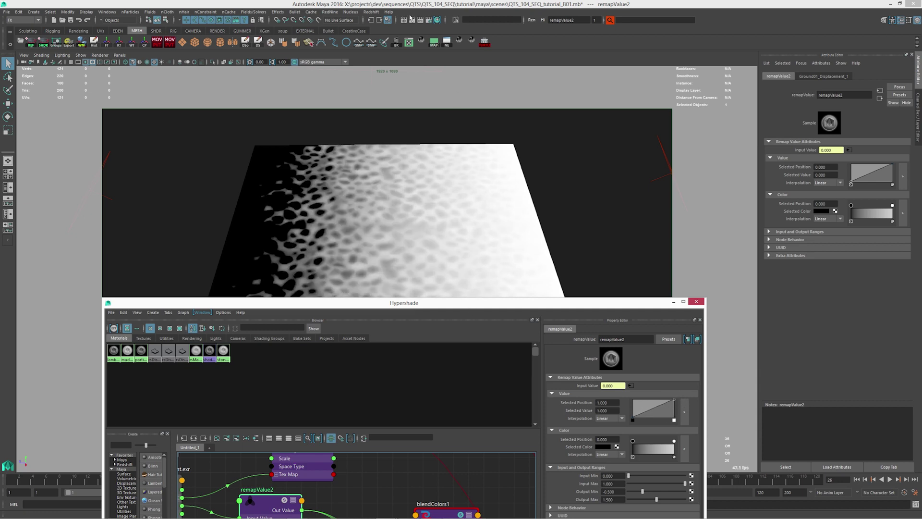
pyautogui.click(412, 19)
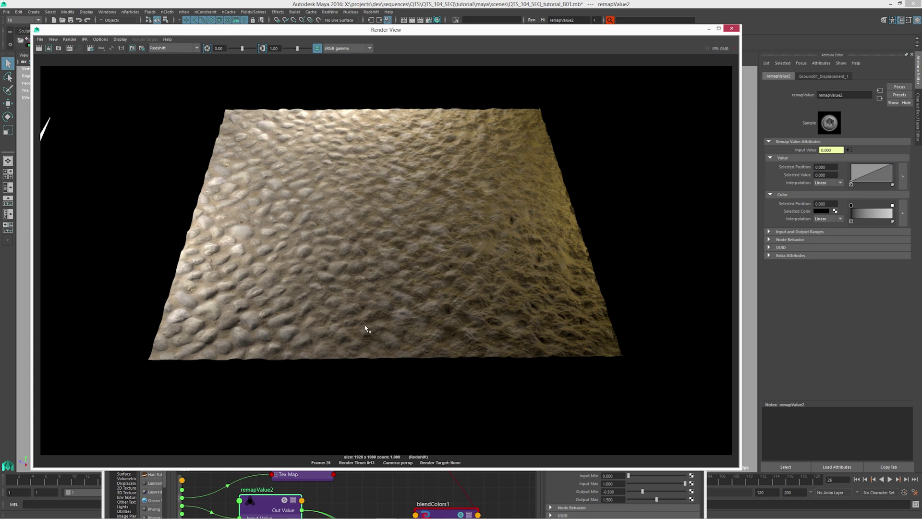
# Zoom in and out to inspect the cobblestone render, then bring the node editor back up
pyautogui.scroll(2, 367, 329)
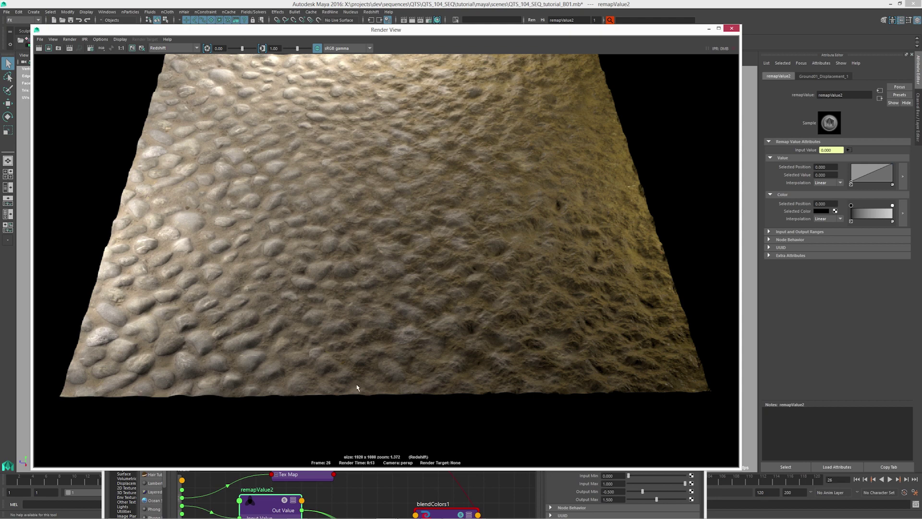
pyautogui.scroll(-1, 441, 338)
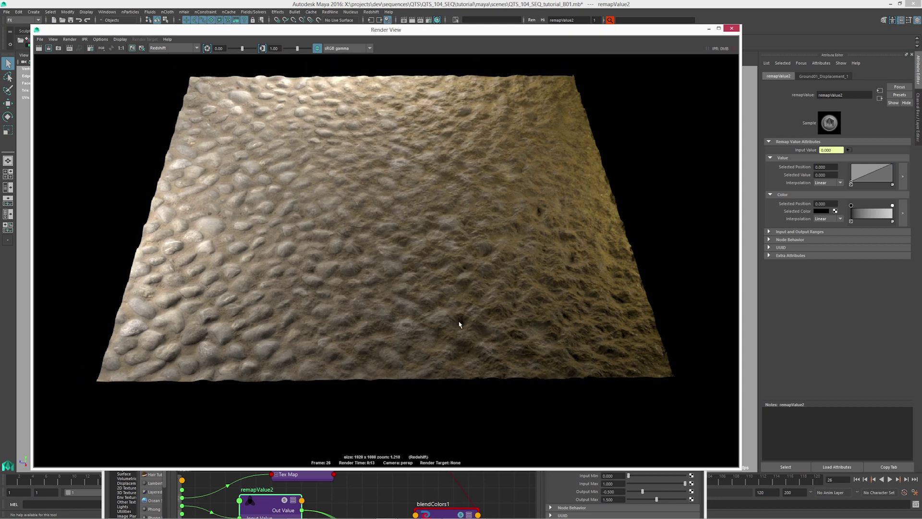
pyautogui.click(483, 494)
pyautogui.moveTo(438, 310); pyautogui.dragTo(429, 91)
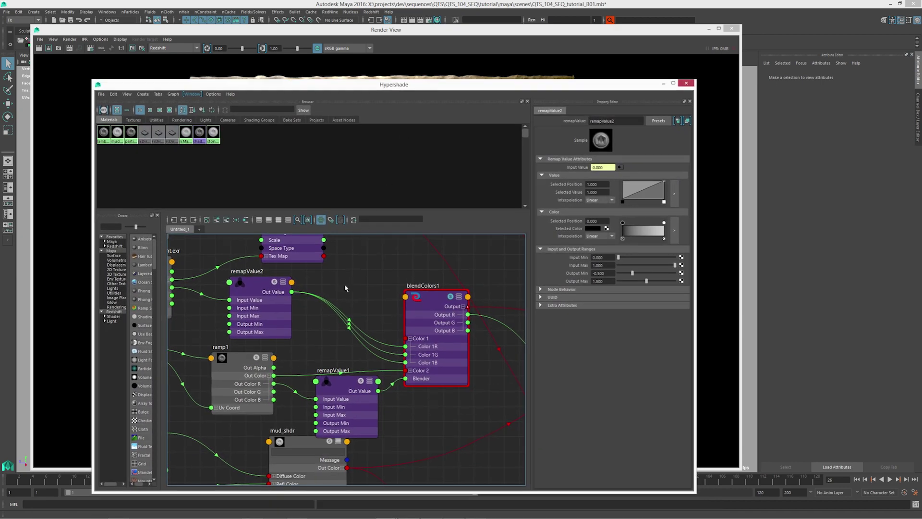
# Select rsDisplacementBlender1 to check its 0.450 Layer 0 weight, then return to the render window
pyautogui.scroll(-3, 346, 288)
pyautogui.keyDown('alt'); pyautogui.moveTo(336, 350); pyautogui.dragTo(347, 319, button='middle'); pyautogui.keyUp('alt')
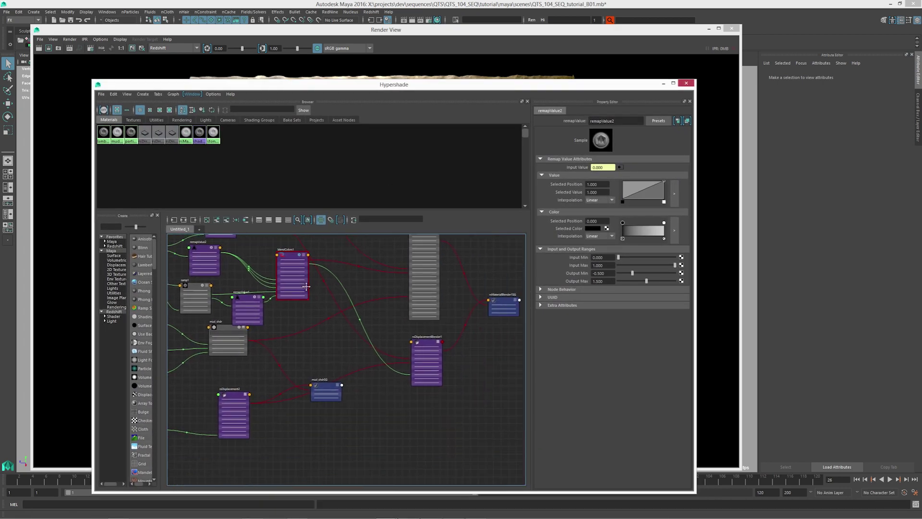
pyautogui.press('3')
pyautogui.click(424, 343)
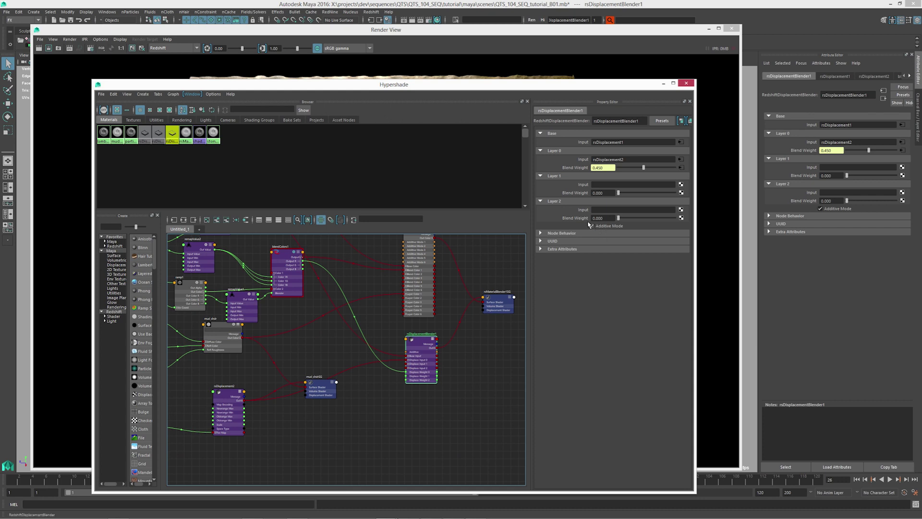
pyautogui.click(365, 66)
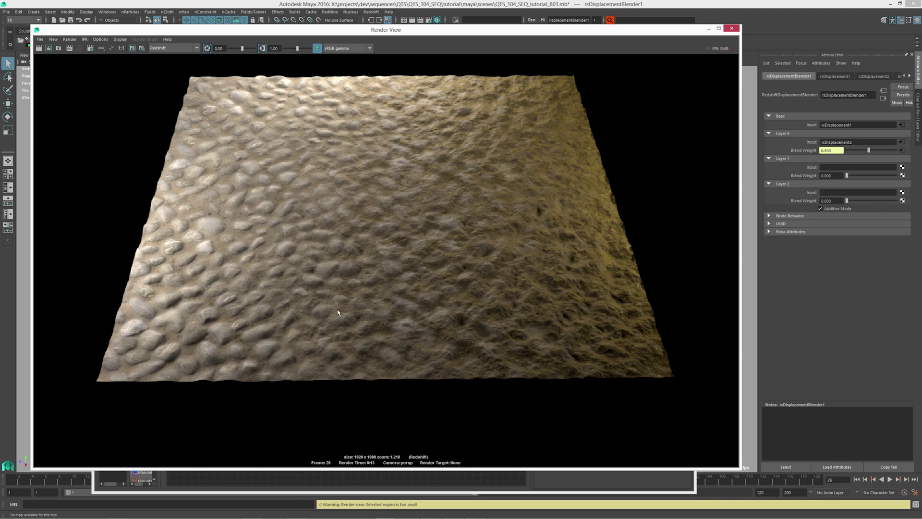
# Re-render the stone-and-mud ground at 1:1 size and compare it with a stored render
pyautogui.click(121, 48)
pyautogui.click(39, 48)
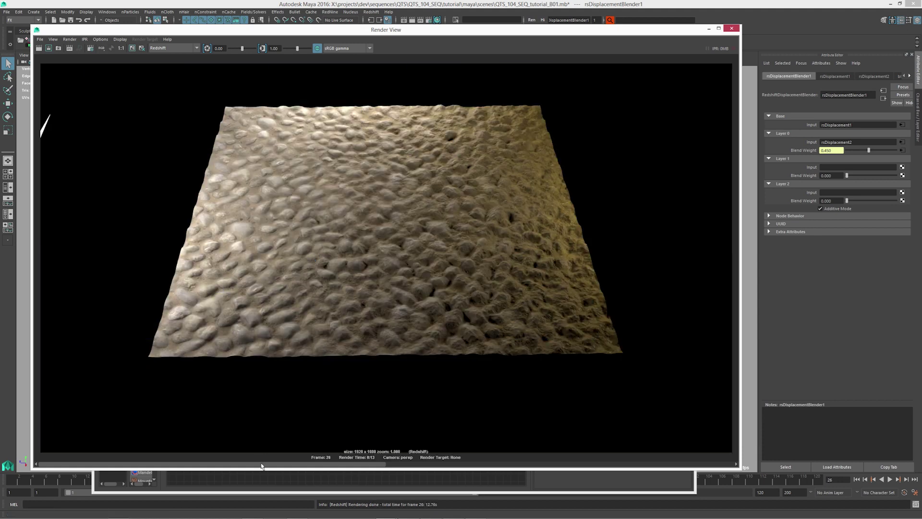
pyautogui.click(573, 462)
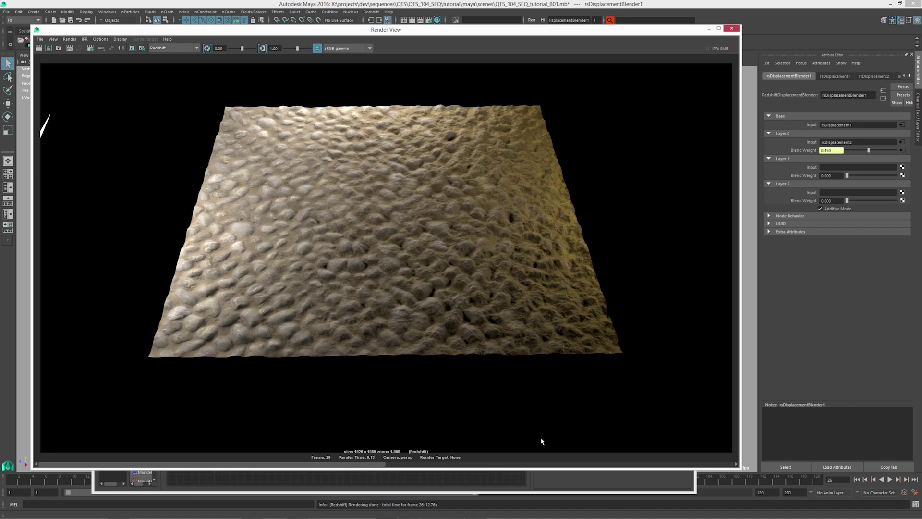